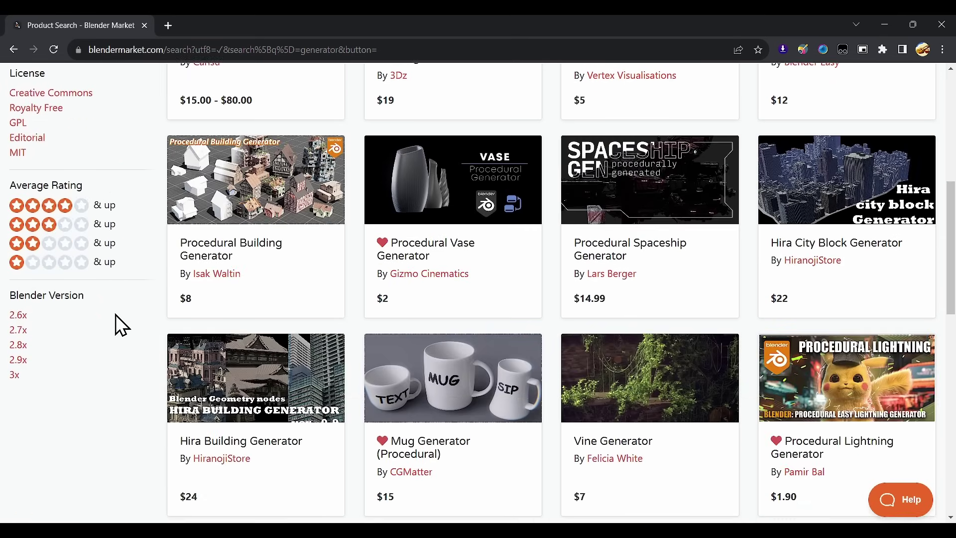
Scroll the procedural search results down to the Flowmap, Lightning, Crowds and Pumpkin generators.
scroll(115, 315, down, 6)
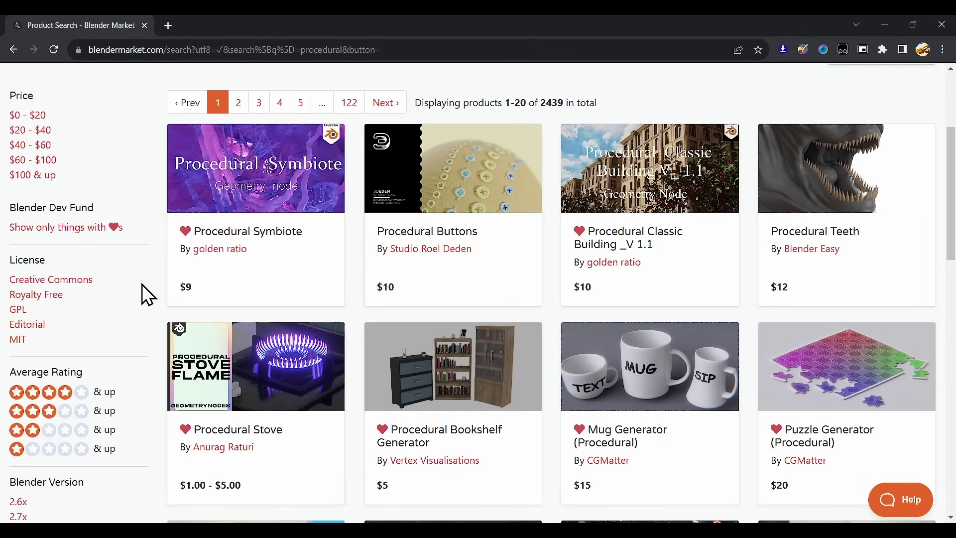
scroll(142, 285, down, 10)
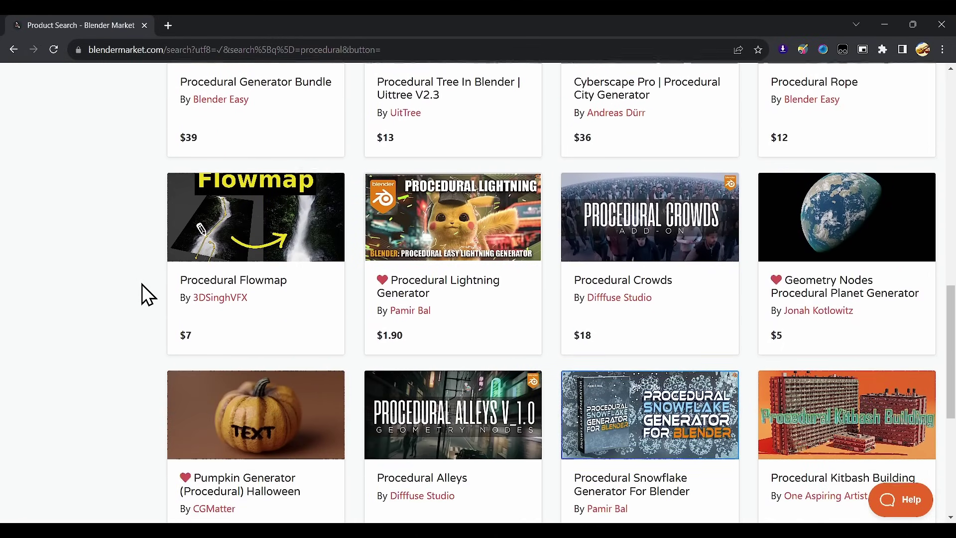
scroll(142, 284, down, 5)
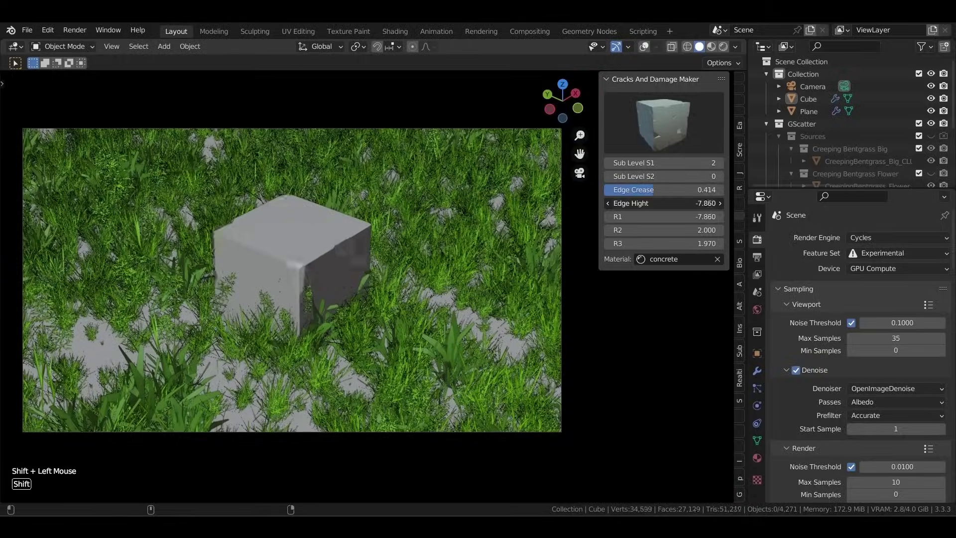
Show the Cracks And Damage Maker preset previews for the grassy cube.
click(668, 141)
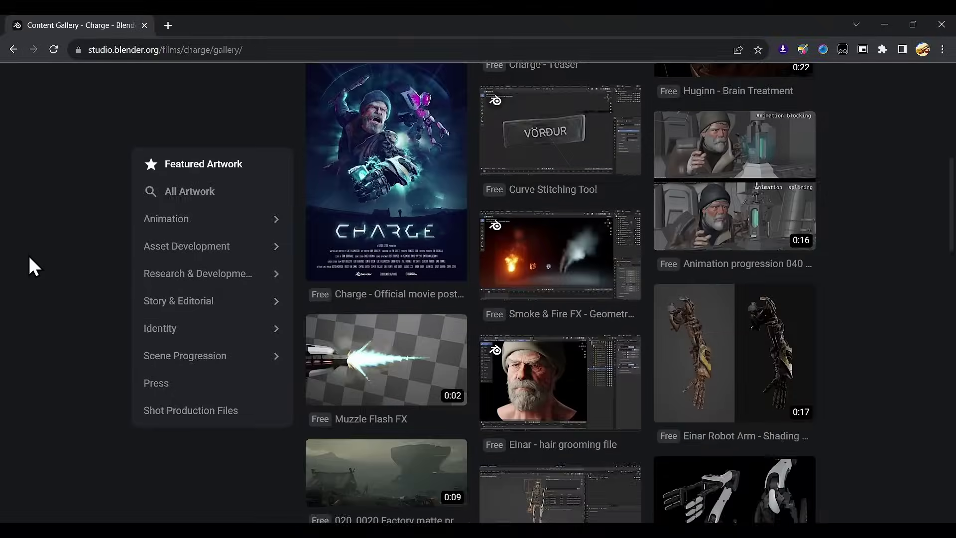
scroll(29, 257, up, 3)
View the Smoke & Fire FX asset details in the Charge gallery, close them, and return to the top.
click(551, 432)
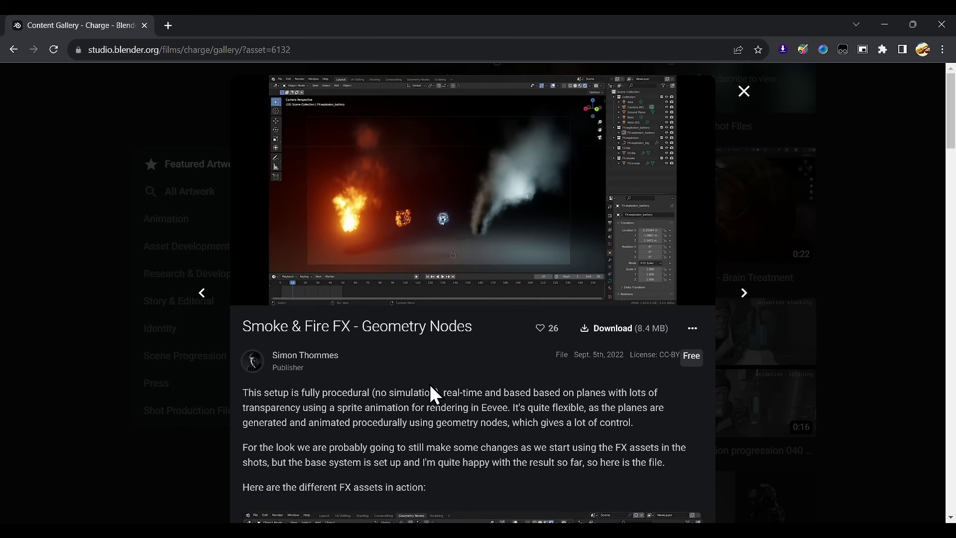
click(895, 425)
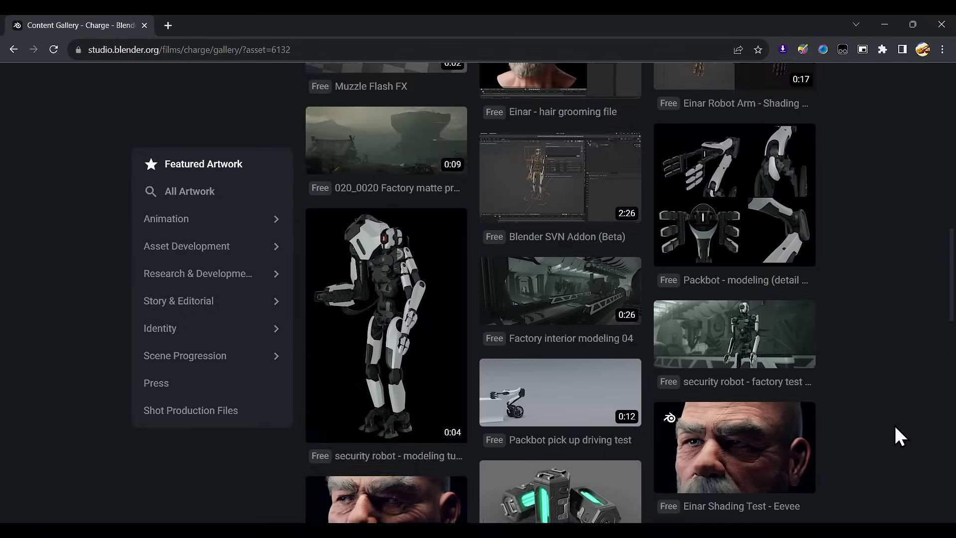
scroll(895, 425, up, 10)
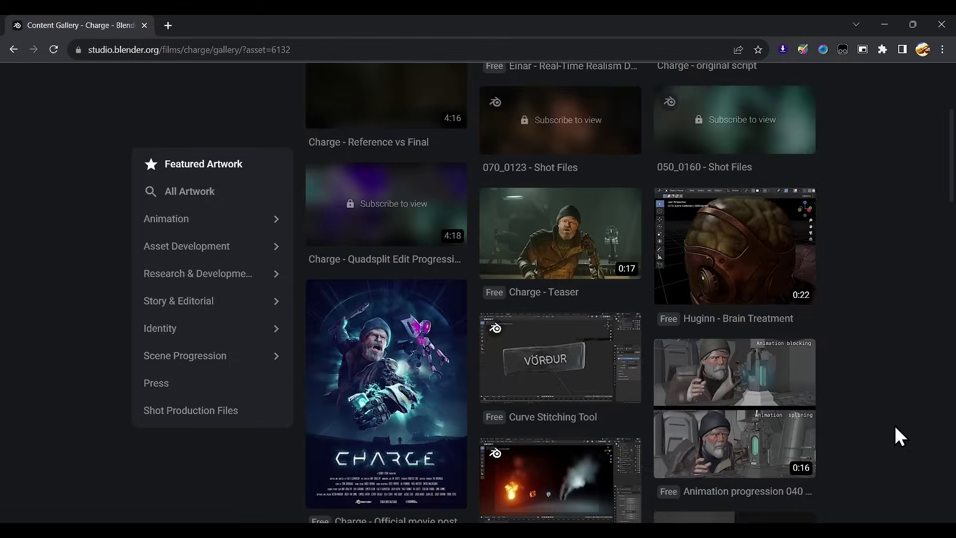
scroll(895, 425, up, 4)
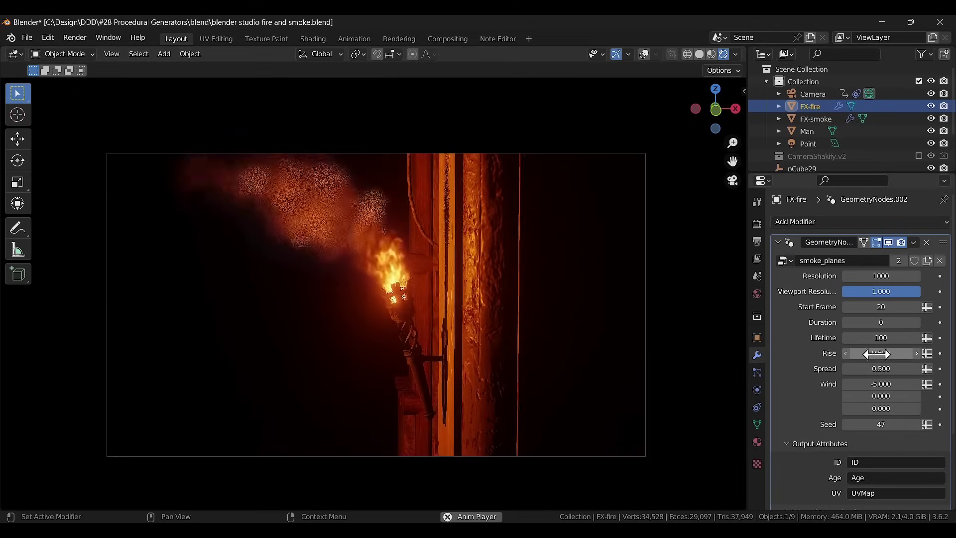
Raise FX-fire Rise to 0.980, lower FX-smoke Rise to 0.570, and switch to Material Preview.
drag(877, 353, 875, 369)
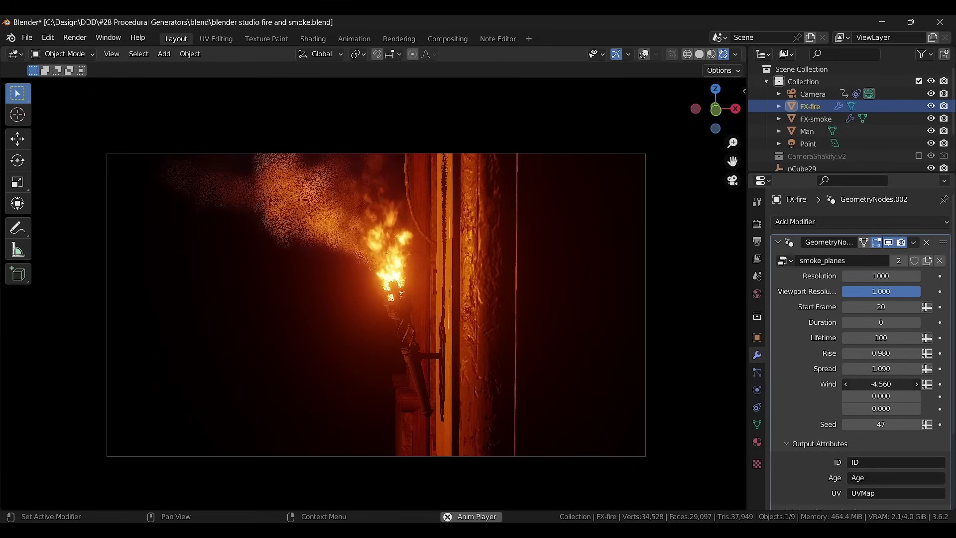
click(816, 118)
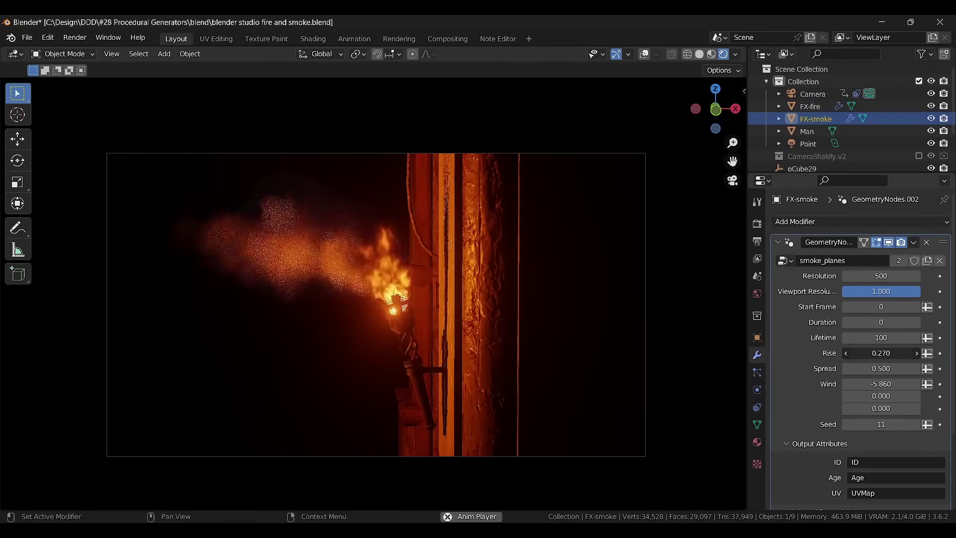
mouse_move(882, 353)
mouse_down()
mouse_move(885, 369)
mouse_move(896, 368)
mouse_move(857, 369)
mouse_move(857, 384)
mouse_up()
key(z)
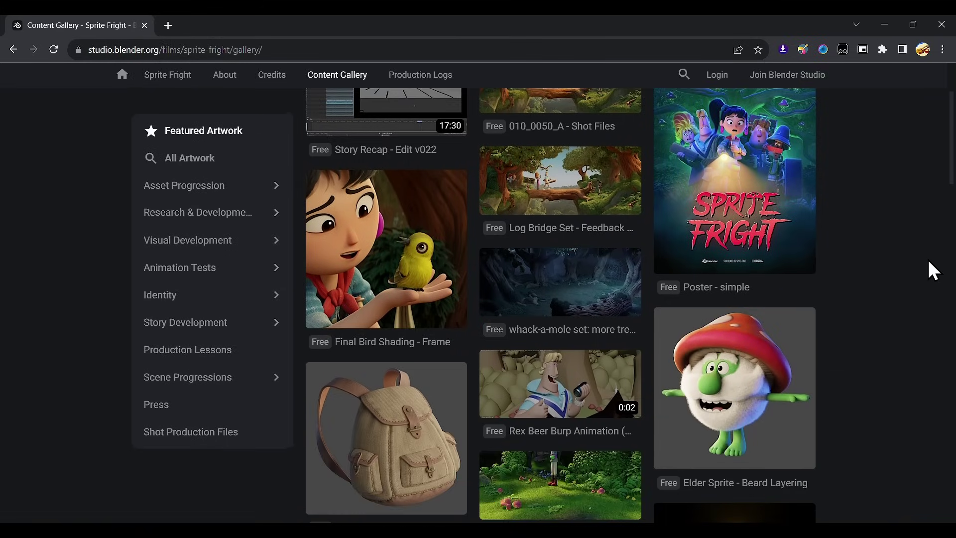
Scroll the Sprite Fight gallery to the character design tiles and draw the stitched letters M and F.
scroll(930, 261, down, 5)
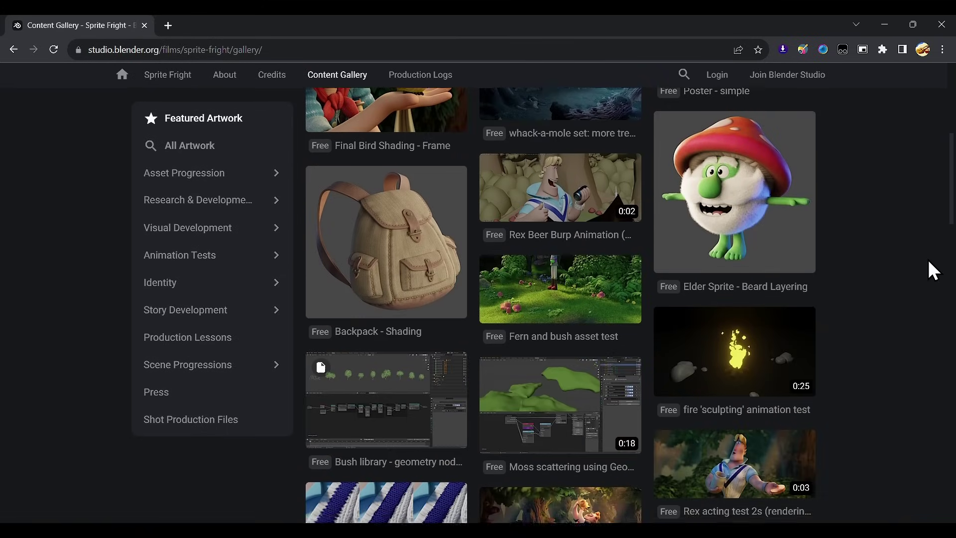
scroll(928, 260, down, 13)
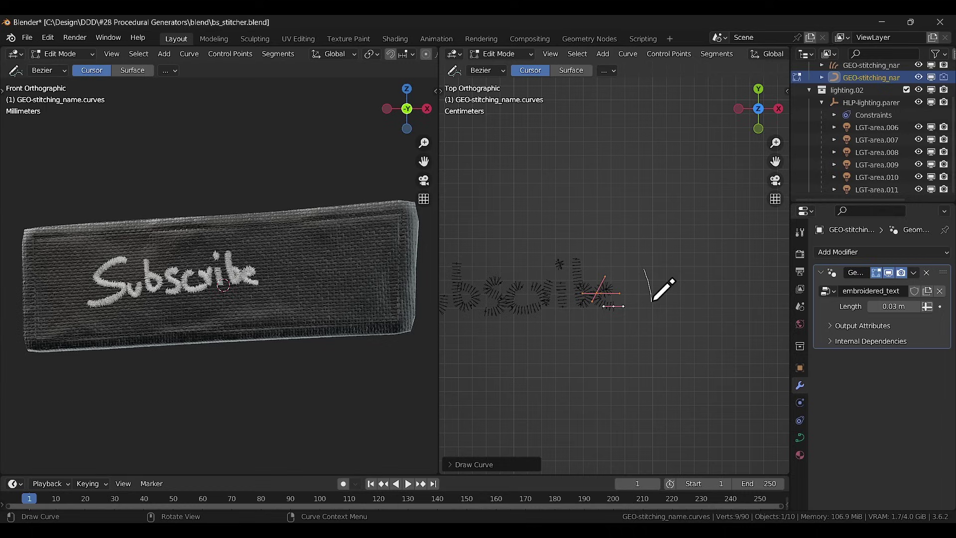
drag(647, 301, 675, 304)
mouse_move(687, 261)
mouse_down()
mouse_move(692, 301)
mouse_move(710, 281)
mouse_up()
drag(727, 259, 731, 294)
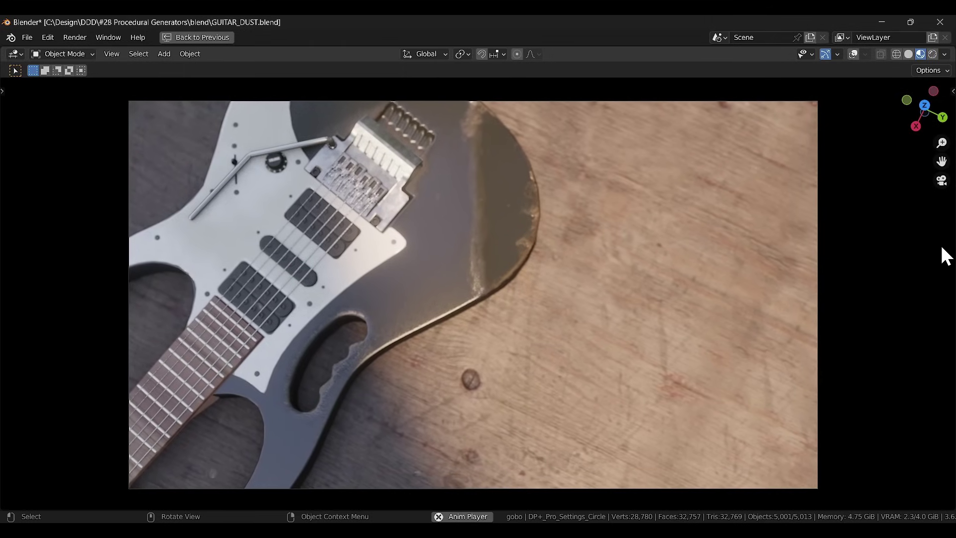
Restore the layout and change the guitar's dust particle material to DP+_Pollen.001, then DP+_Moth.
key(ctrl+space)
click(875, 414)
click(854, 332)
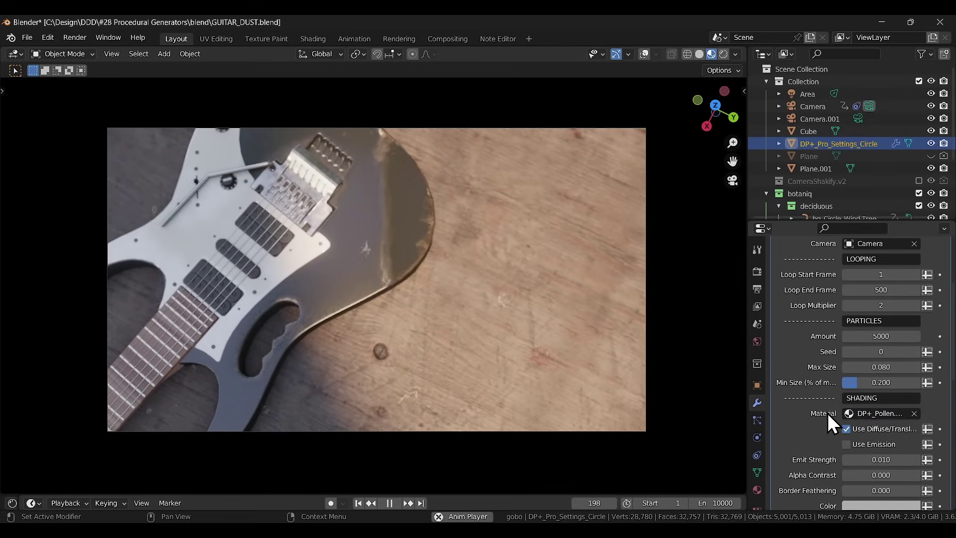
click(871, 416)
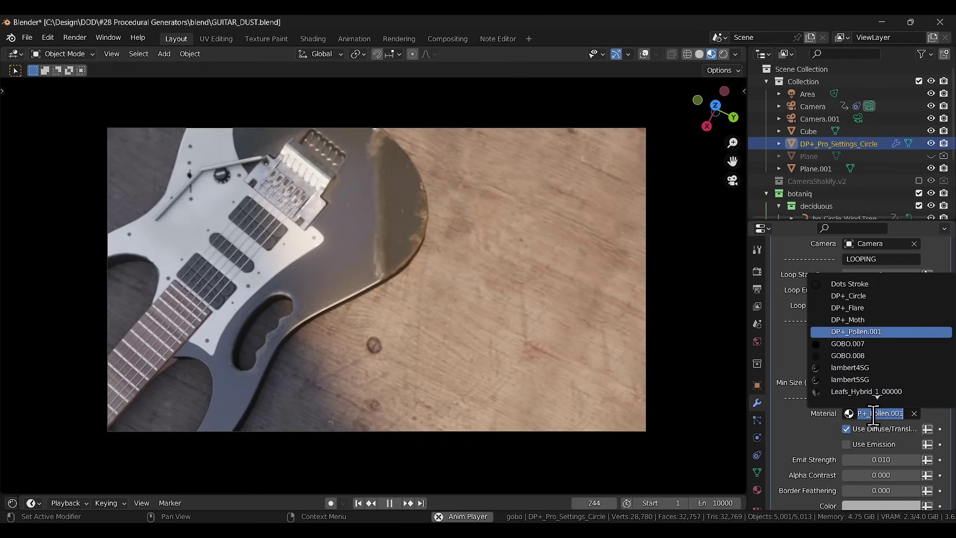
click(854, 315)
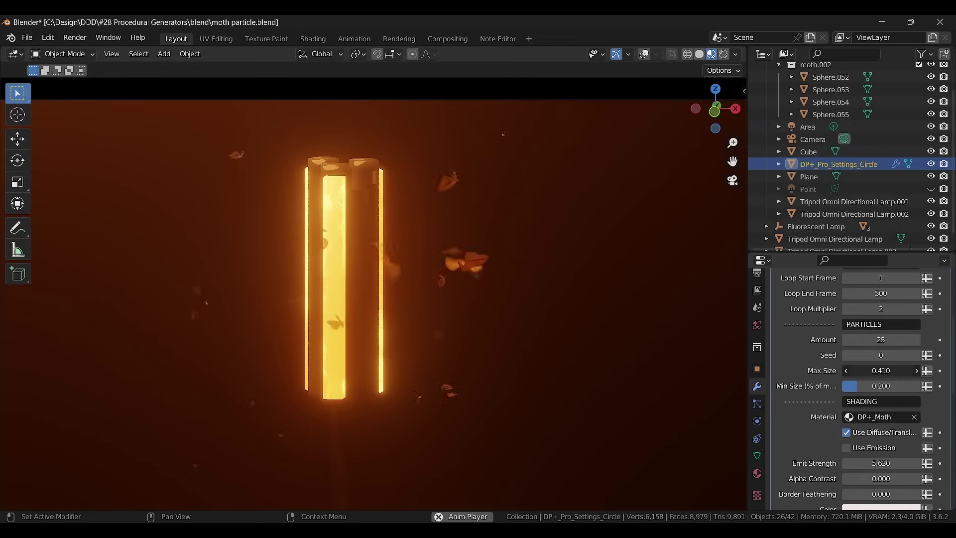
Lower the moth Amount to 12 and increase the moths' Min Size and Max Size.
drag(882, 339, 852, 340)
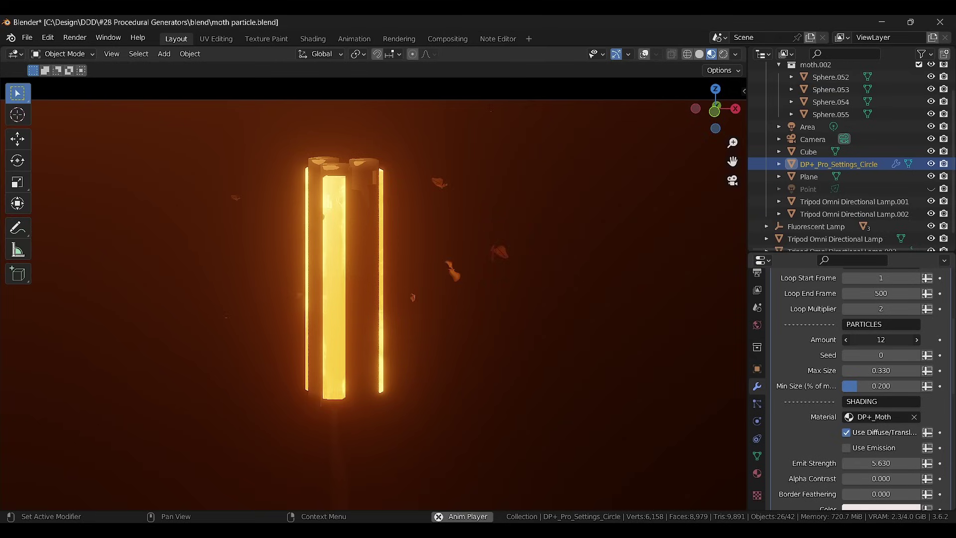
drag(871, 388, 914, 389)
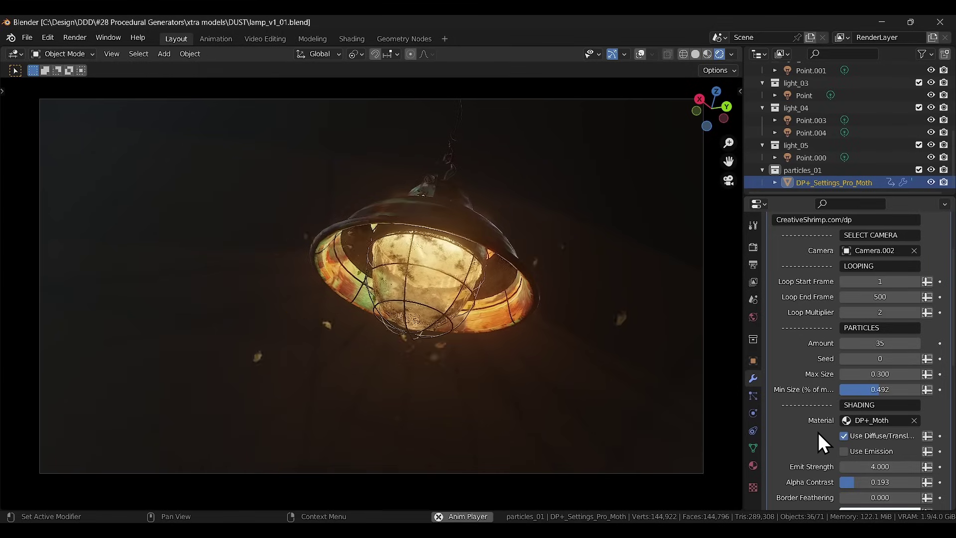
mouse_move(852, 374)
mouse_down()
mouse_move(892, 374)
mouse_move(862, 375)
mouse_up()
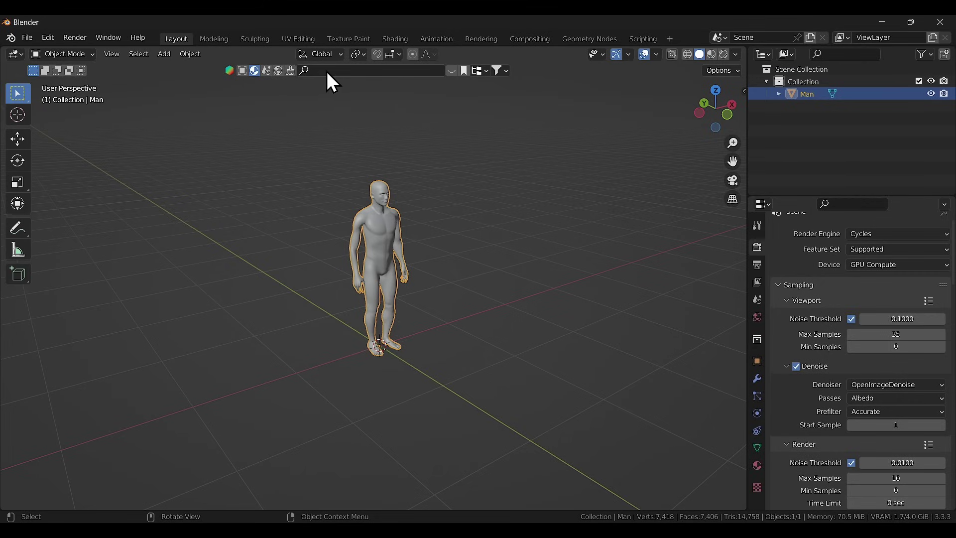
Search the asset library for 'generator' and preview the resulting thumbnails.
click(327, 71)
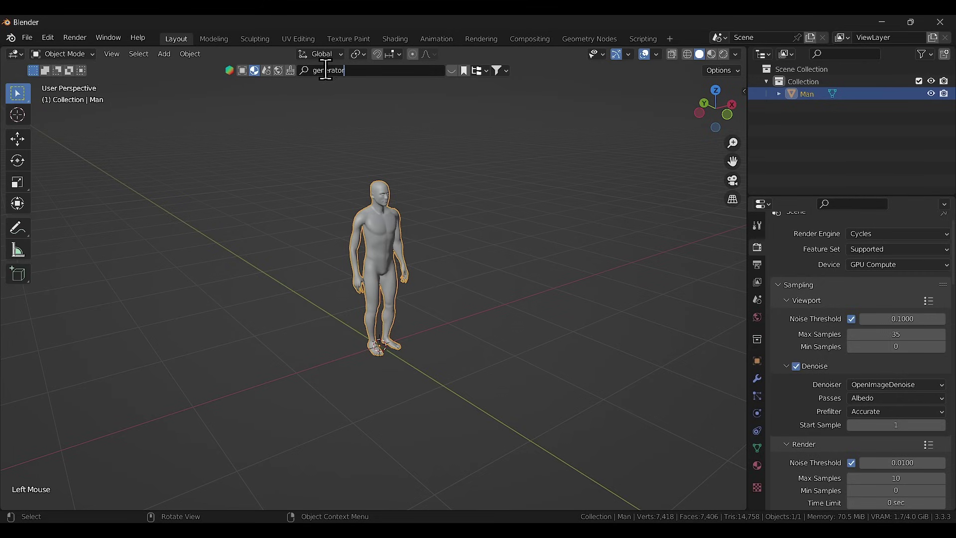
key(Return)
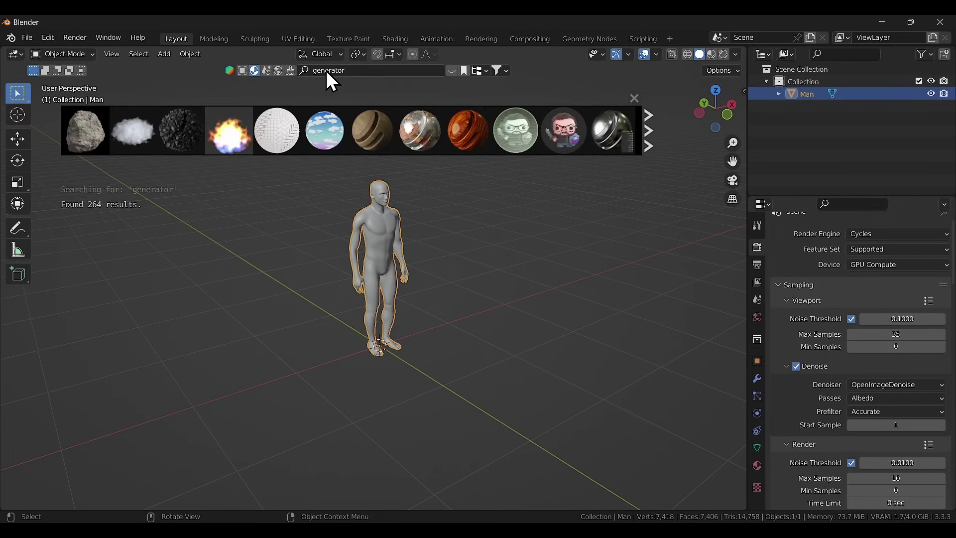
mouse_move(132, 133)
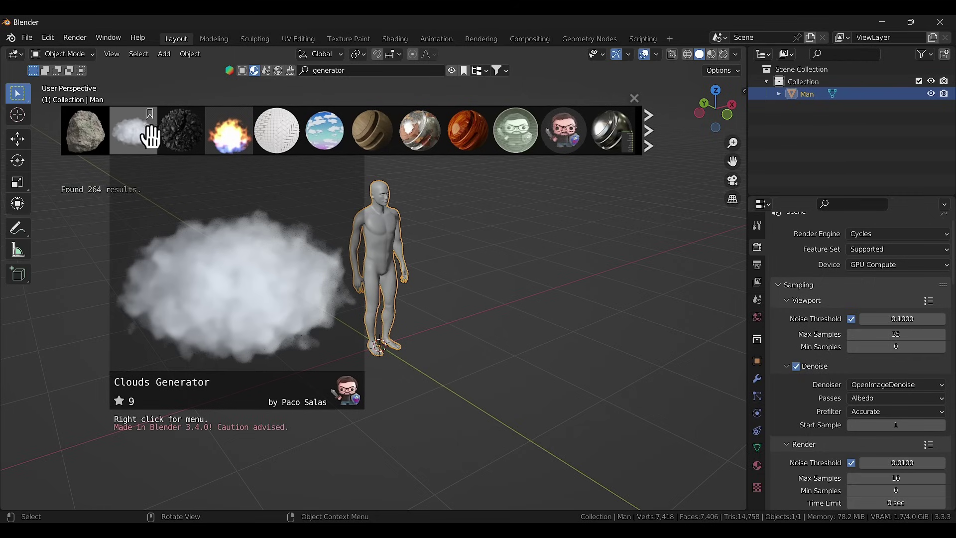
mouse_move(329, 137)
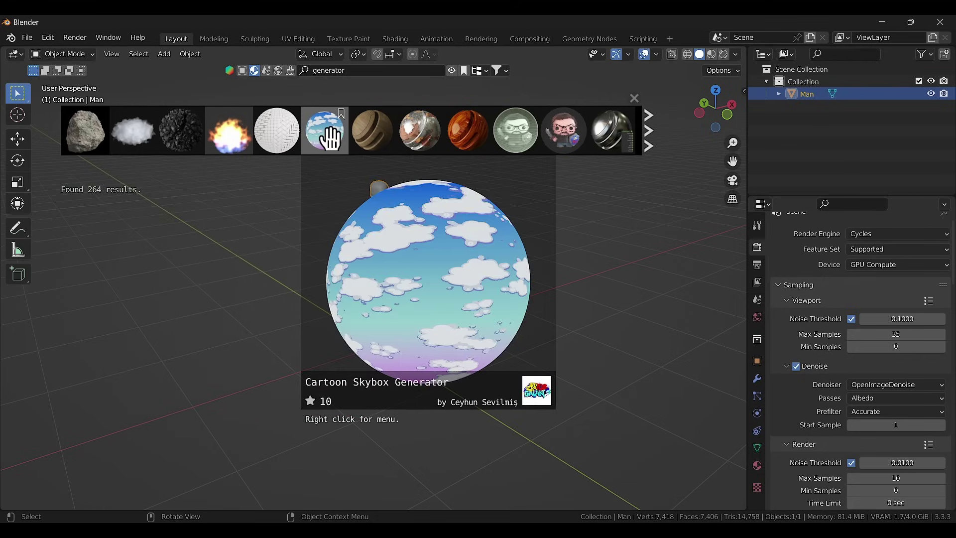
Replace the search with 'procedural' and browse the 1690 matching assets.
click(369, 70)
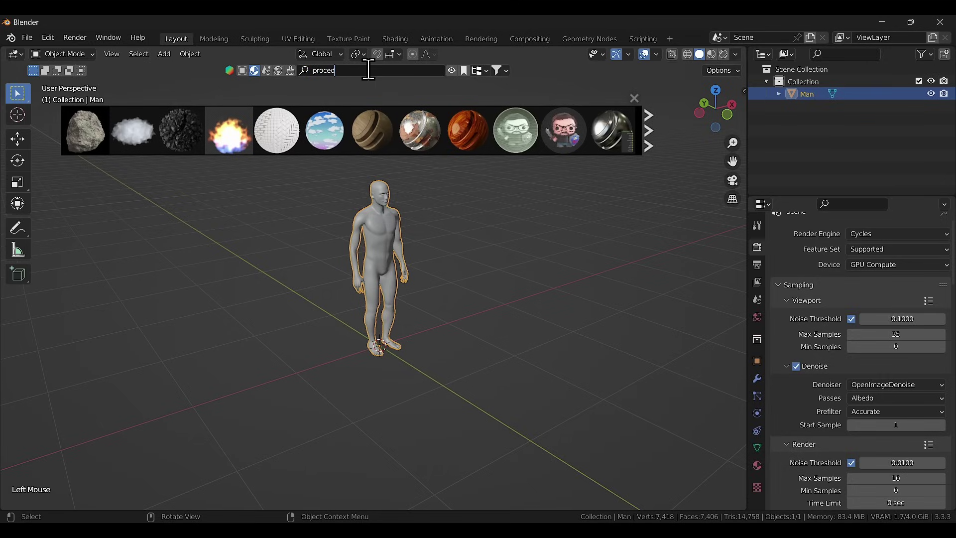
text(procedural)
key(Return)
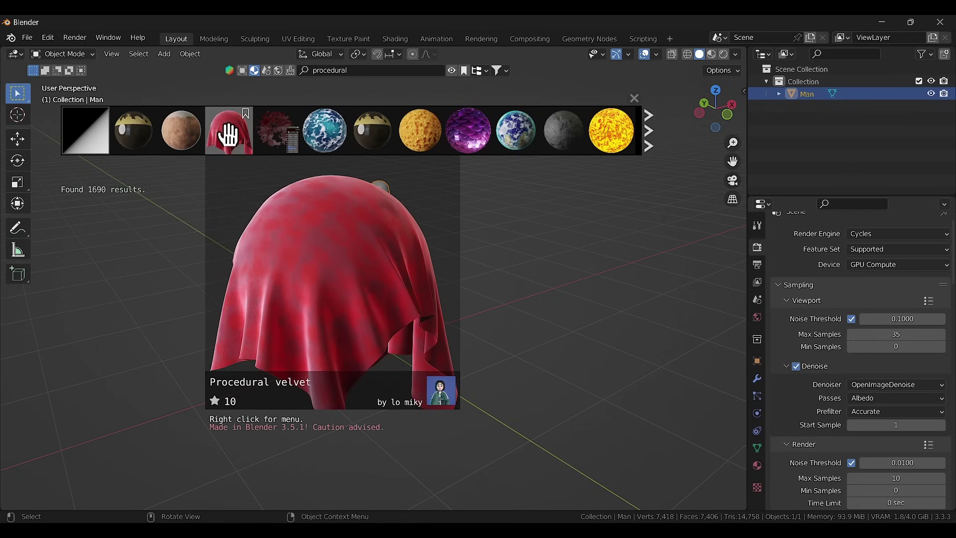
mouse_move(275, 135)
mouse_move(368, 134)
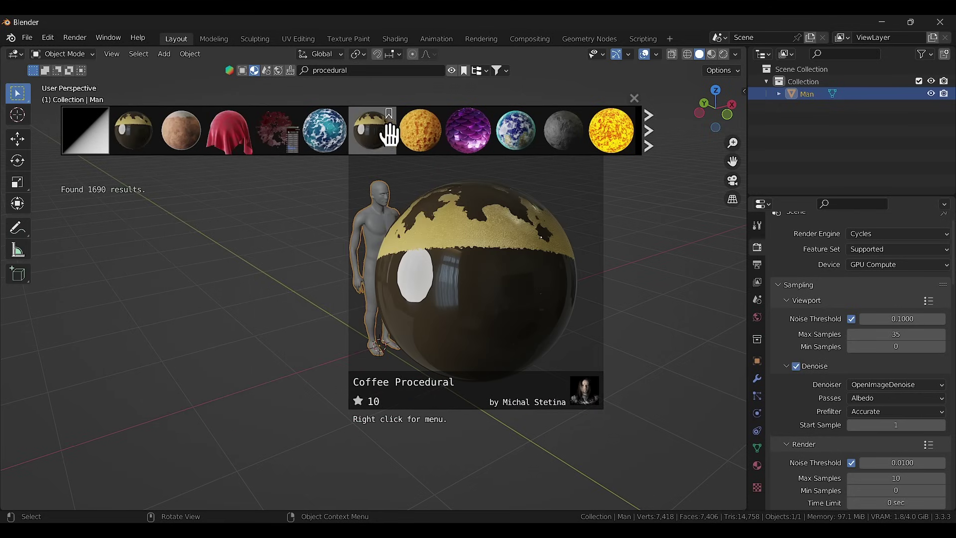
mouse_move(584, 136)
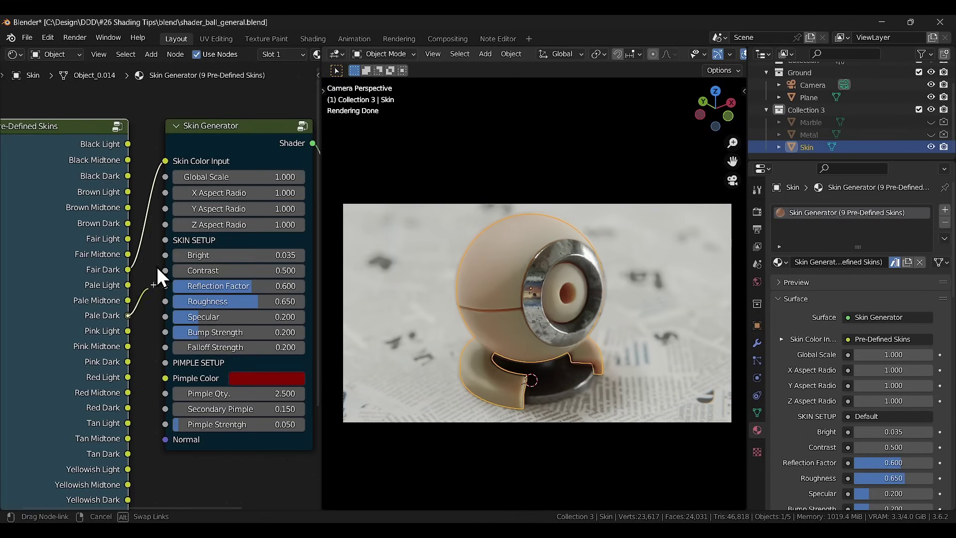
Connect Pale Dark, Fair Dark, then Brown Midtone to the Skin Generator's Skin Color Input.
drag(157, 267, 148, 314)
drag(128, 269, 158, 267)
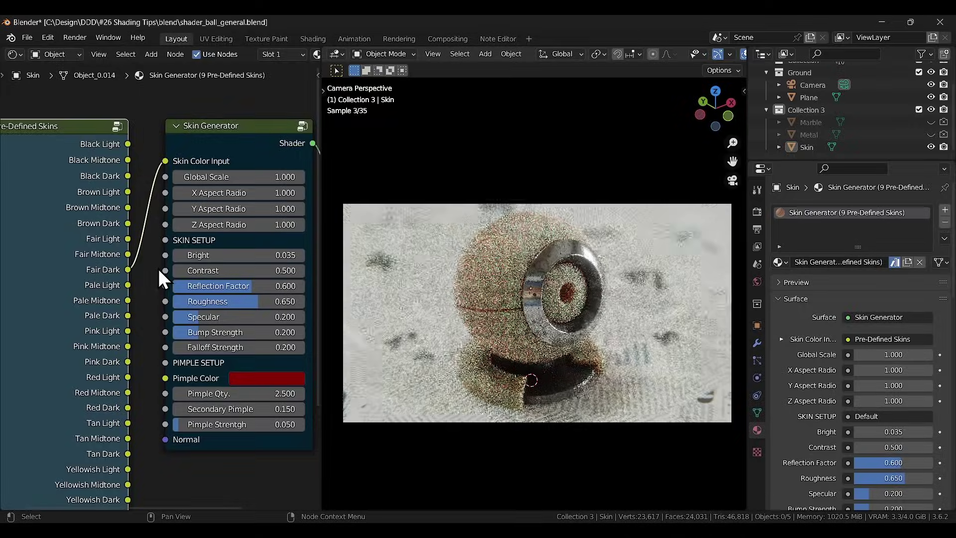
drag(128, 208, 166, 165)
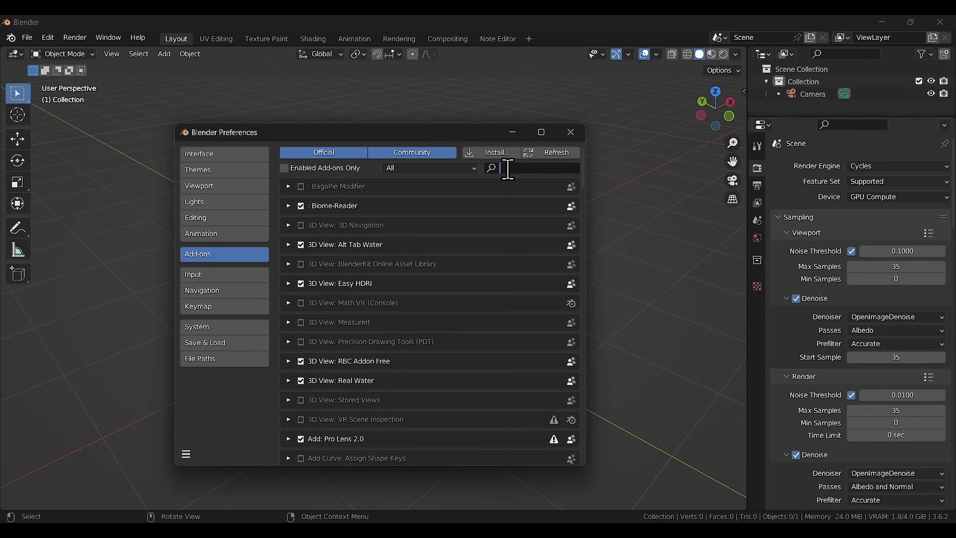
Find the 'extra' objects add-on in Preferences and add a Rock Generator mesh.
text(extra)
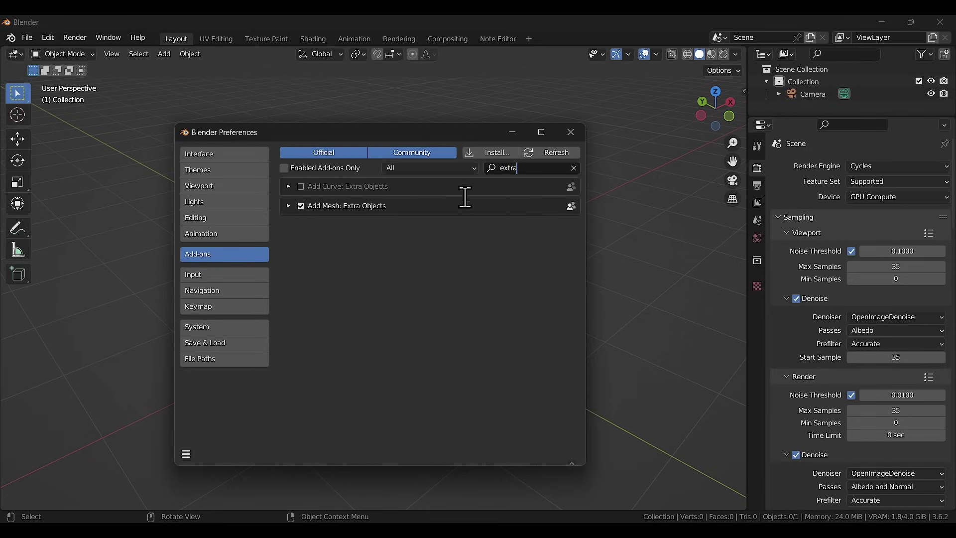
click(567, 141)
key(shift+a)
mouse_move(396, 186)
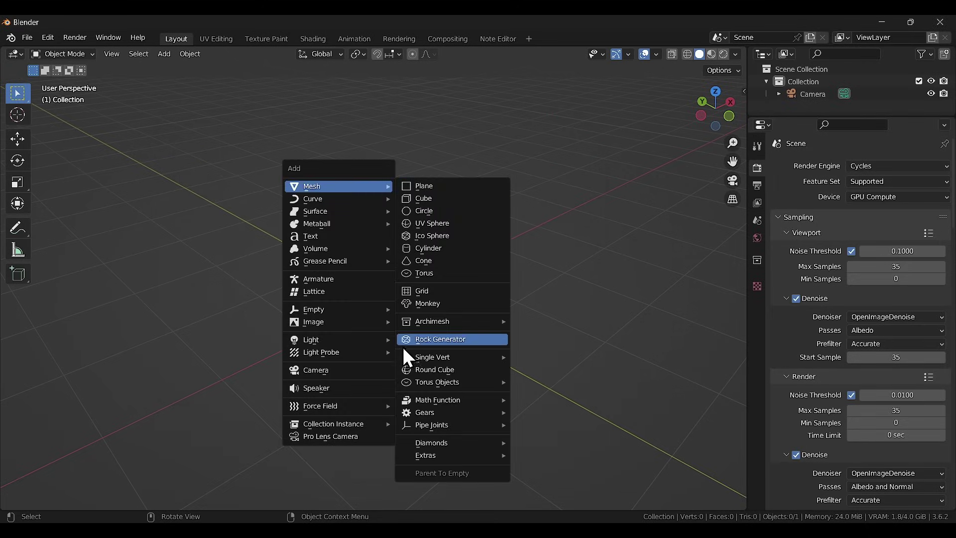
click(456, 349)
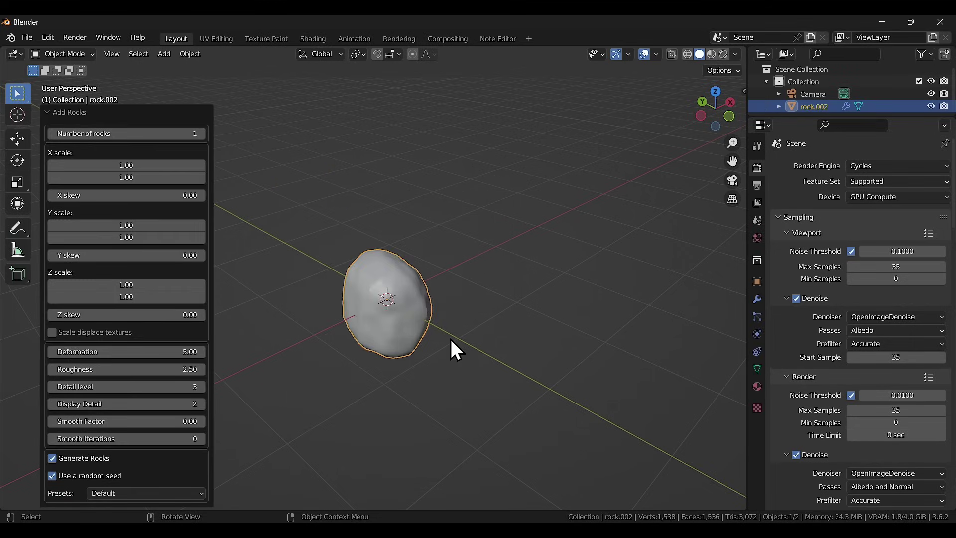
Reshape the rock with the River Rock preset, then the Asteroid preset.
click(196, 494)
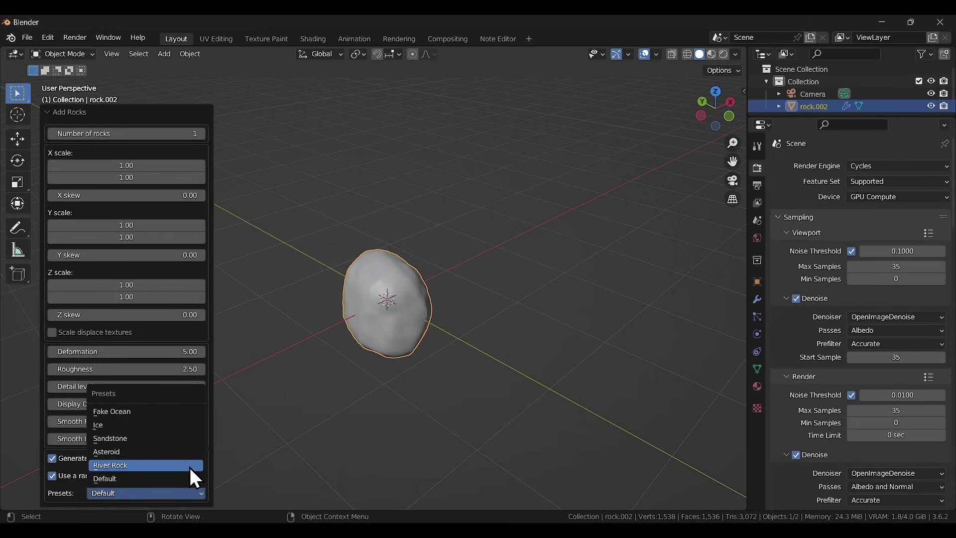
click(189, 461)
click(182, 493)
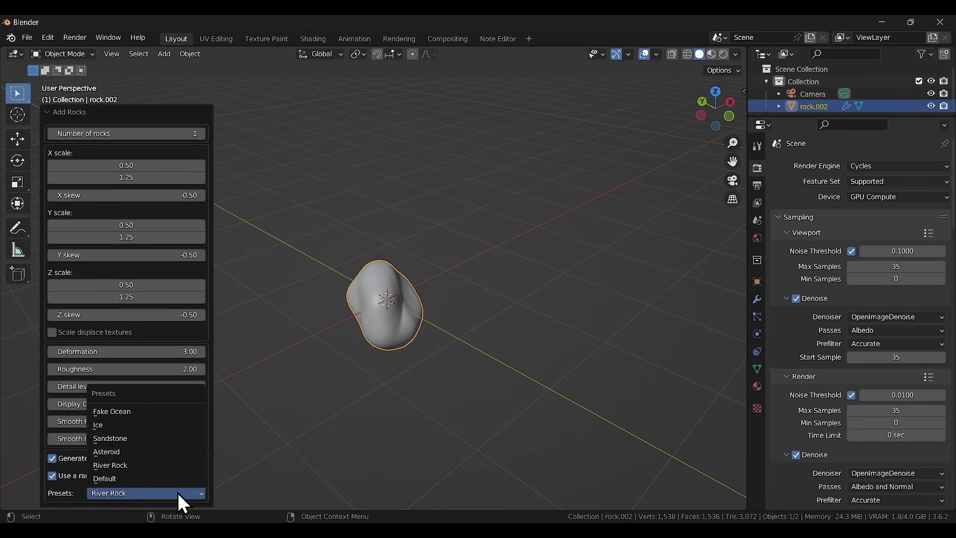
click(164, 453)
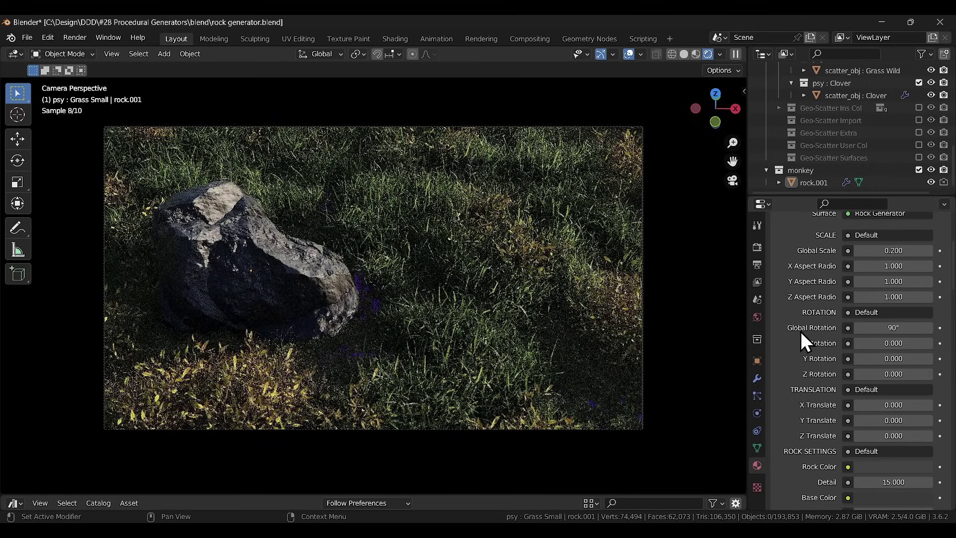
Set the rock pattern's Global Rotation to 180, then 270, and scroll the add-ons list.
click(867, 328)
text(180)
key(Return)
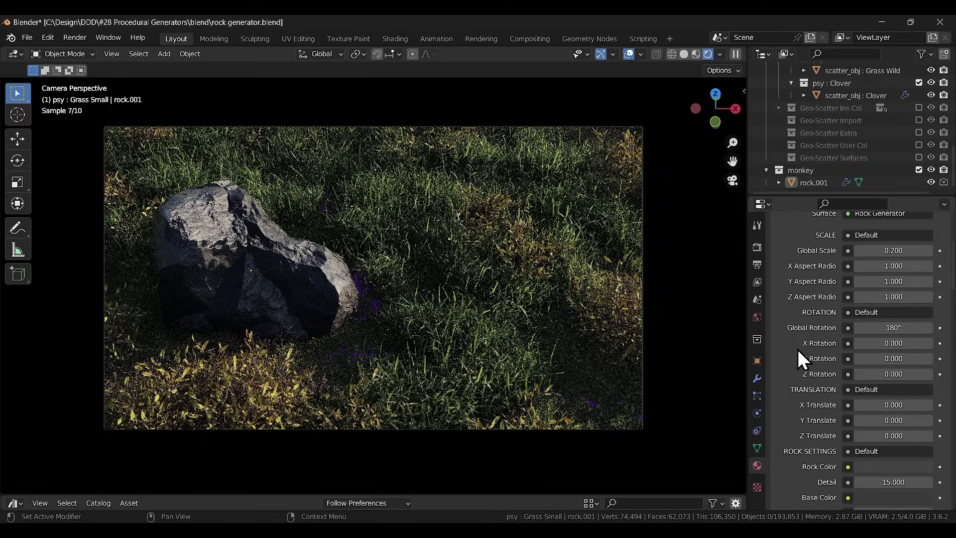
click(877, 328)
text(270)
key(Return)
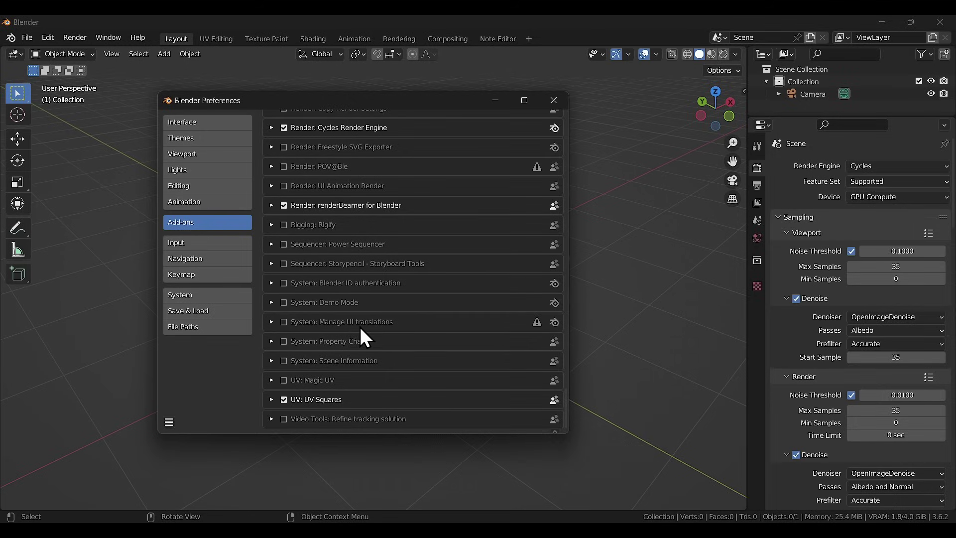
scroll(361, 327, up, 9)
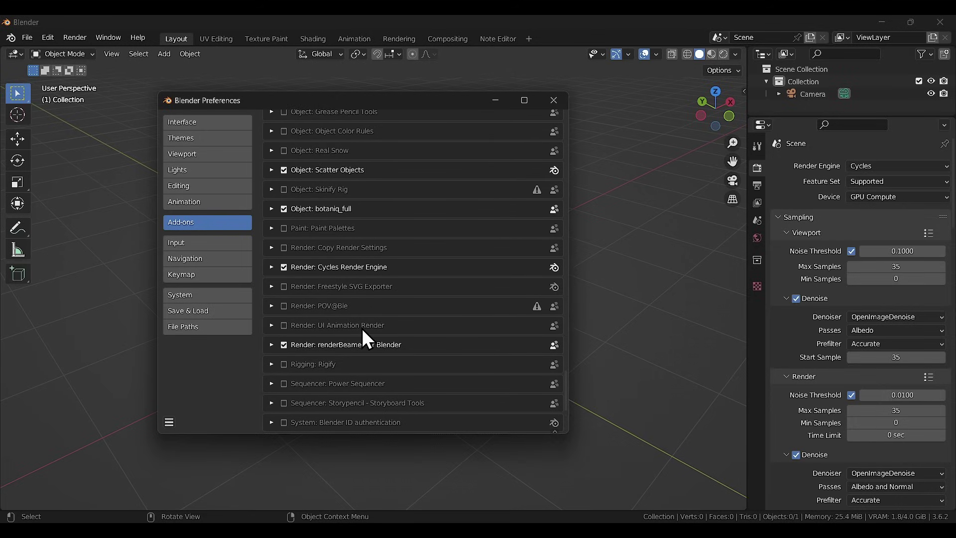
scroll(362, 327, up, 2)
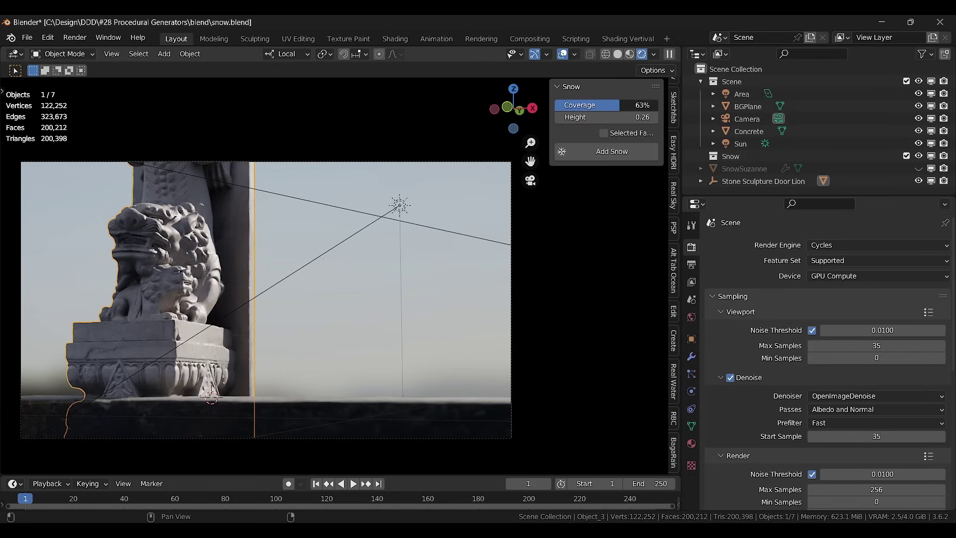
Set snow Coverage and Height, add snow to the lion and the Concrete ledge, then scroll the product page.
drag(619, 105, 605, 117)
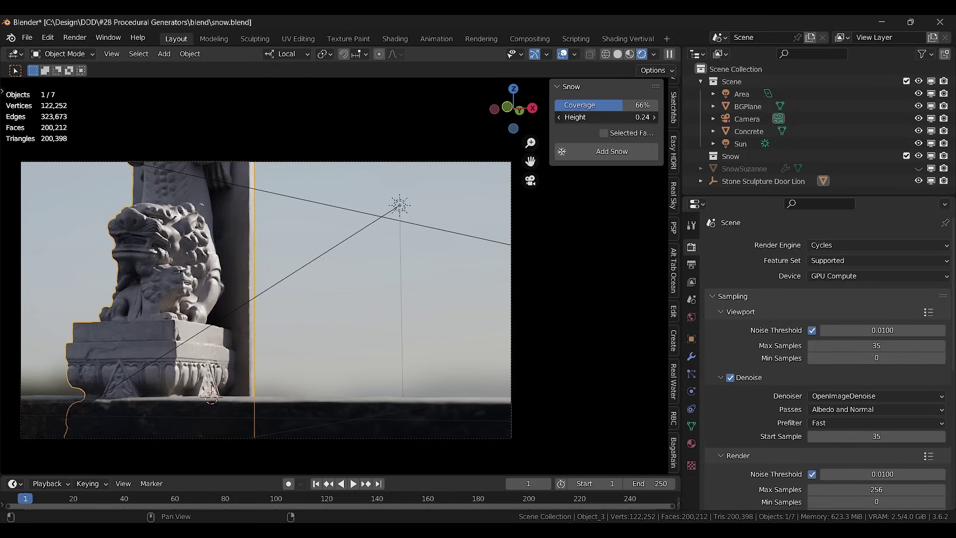
click(605, 152)
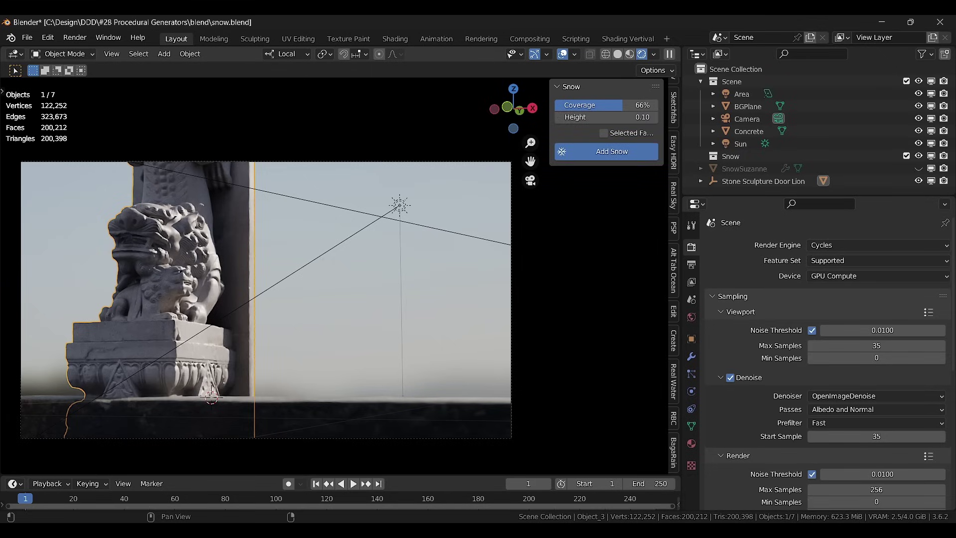
click(379, 409)
click(597, 152)
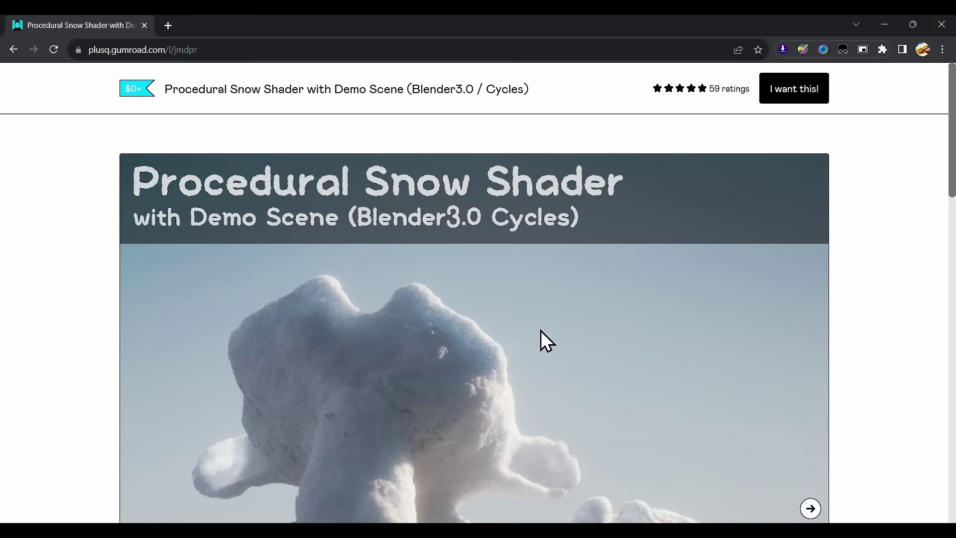
scroll(541, 330, down, 4)
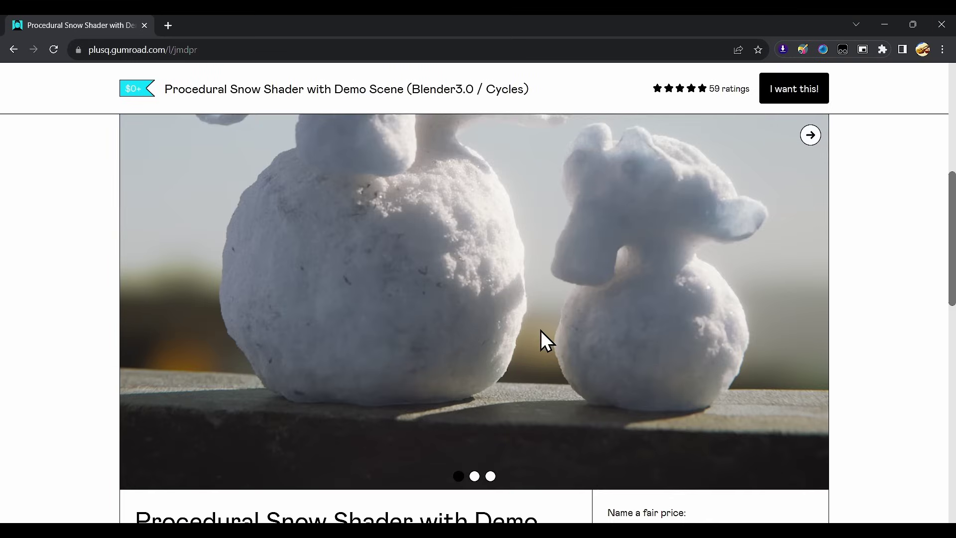
scroll(542, 333, down, 3)
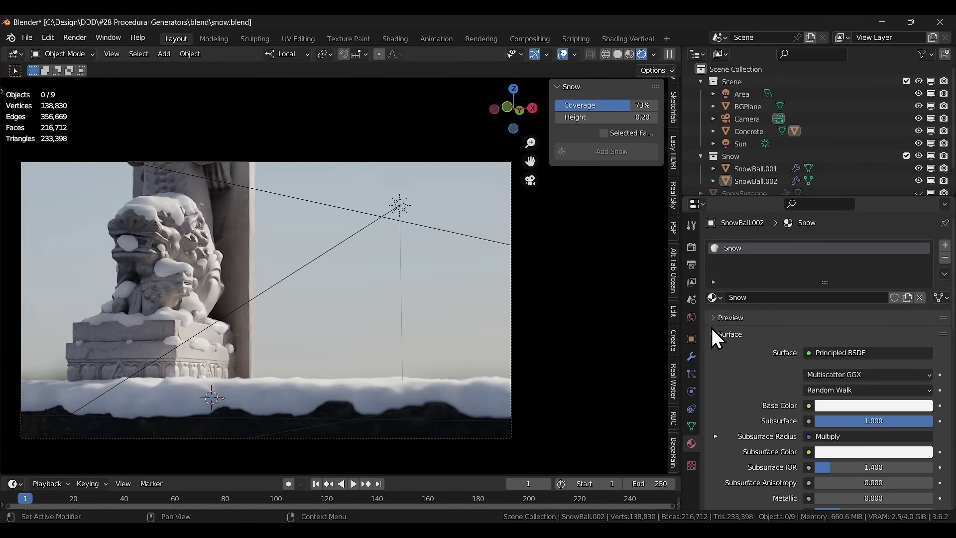
Assign the SnowShader(Cycles) material to the snowball and unhide SnowSuzanne in the Outliner.
click(714, 297)
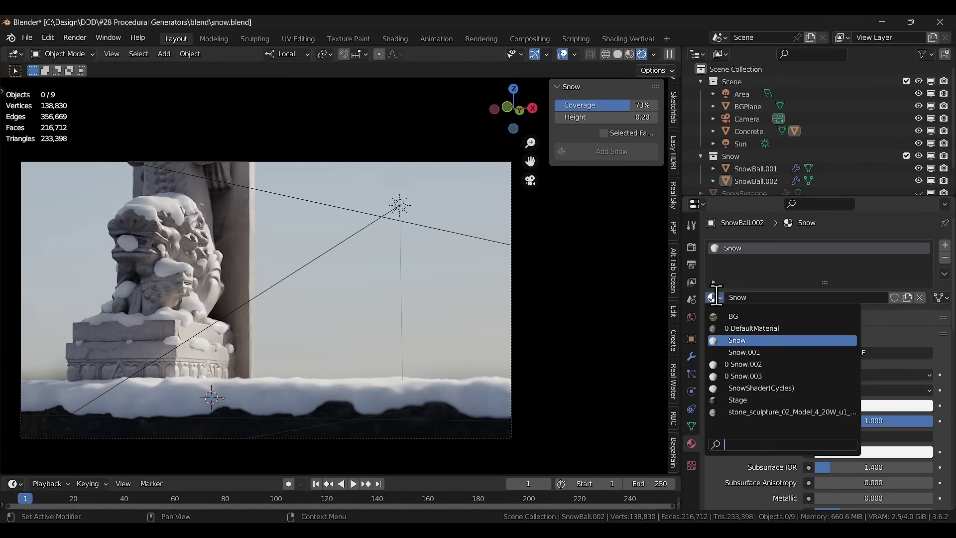
click(729, 388)
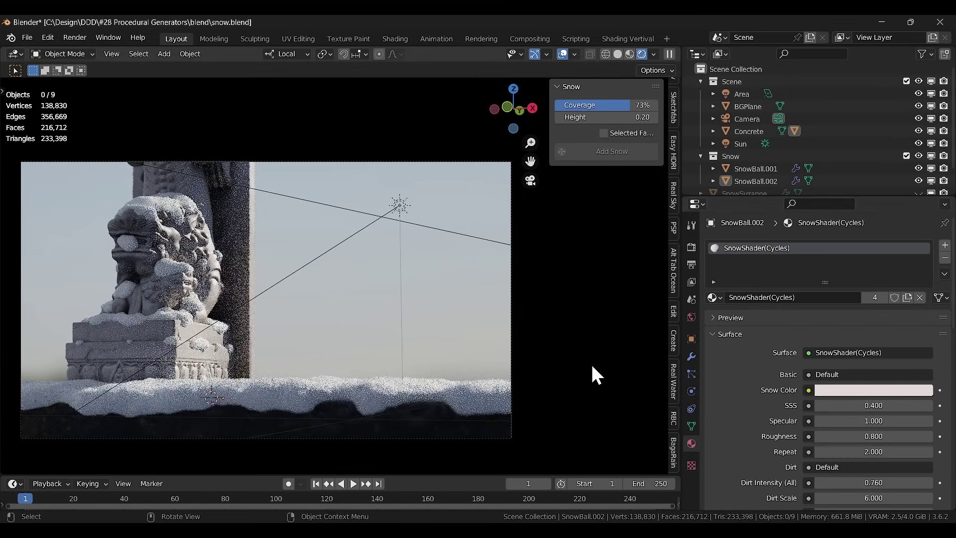
scroll(797, 279, down, 5)
scroll(924, 177, down, 2)
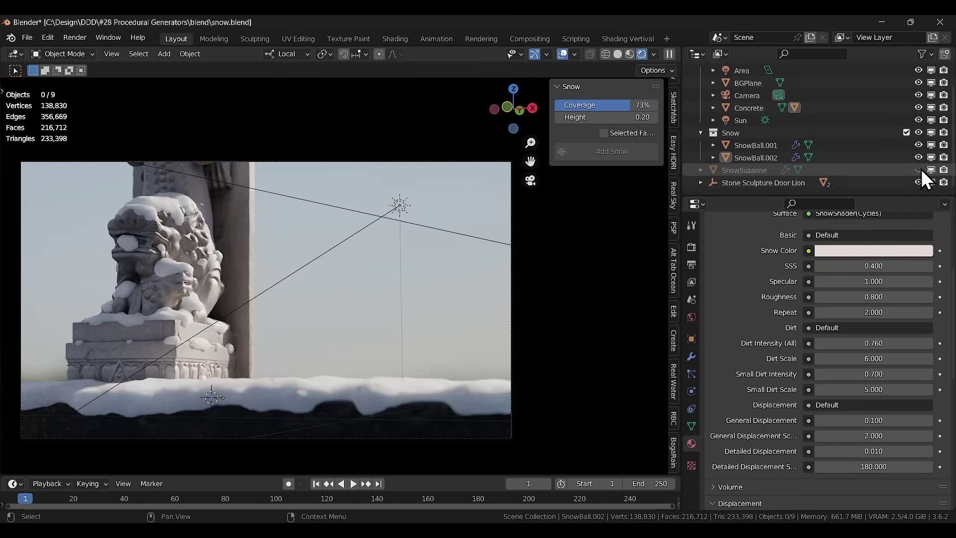
click(920, 169)
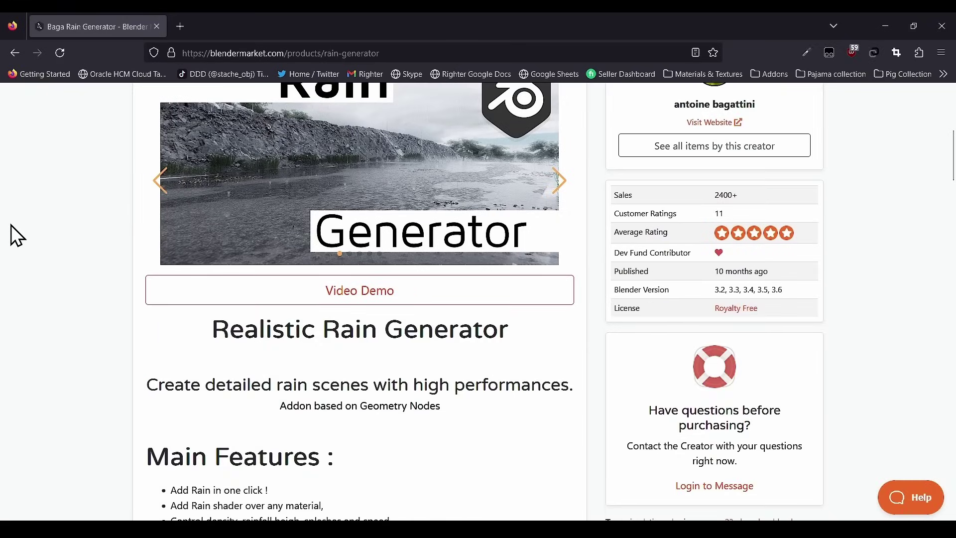
scroll(12, 234, down, 8)
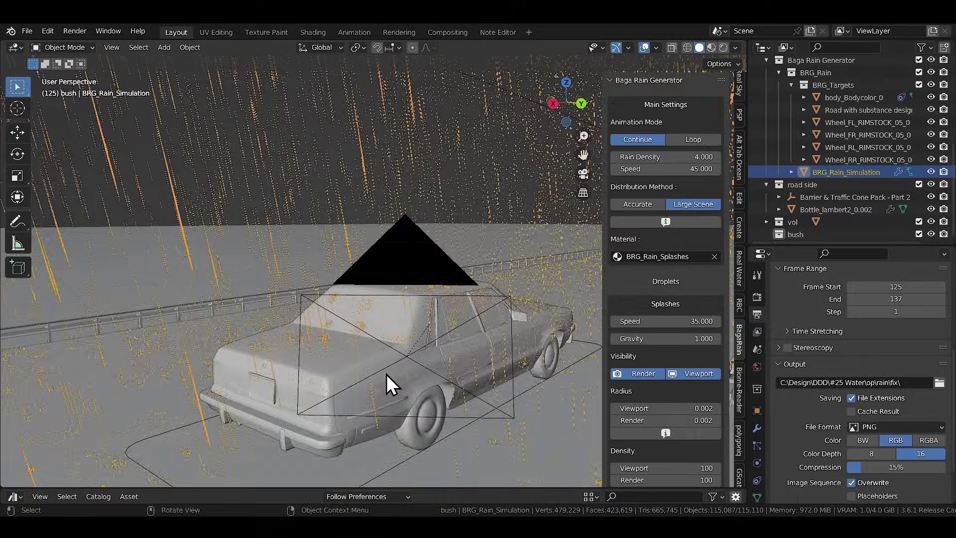
scroll(386, 375, up, 6)
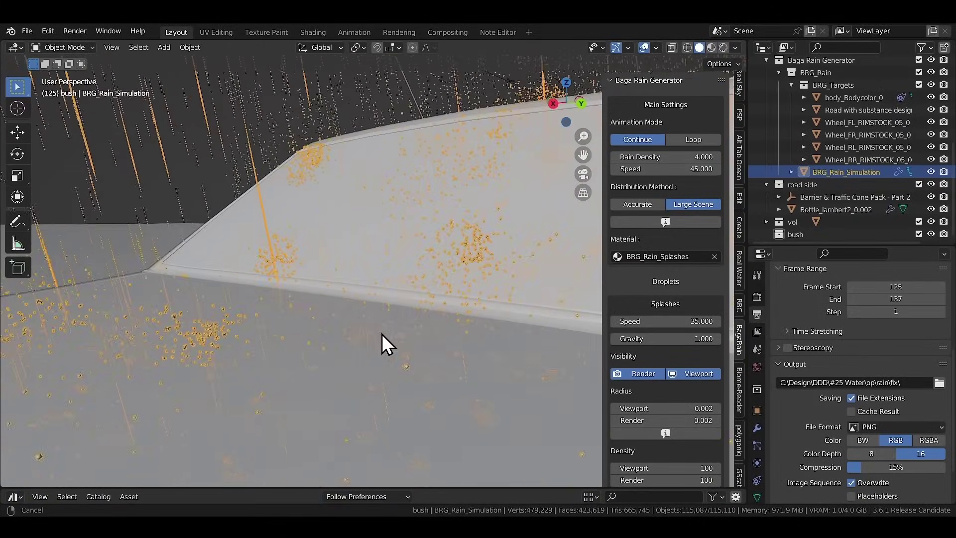
Orbit the viewport around the rain-splashed car roof.
middle_drag(372, 336, 339, 329)
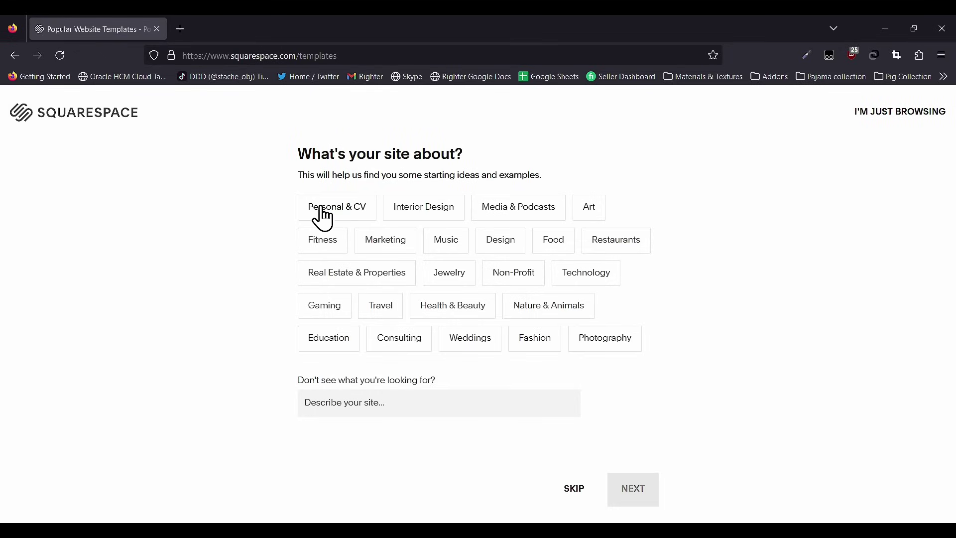
Get past the site-goals questions and start a custom Blueprint template.
click(639, 491)
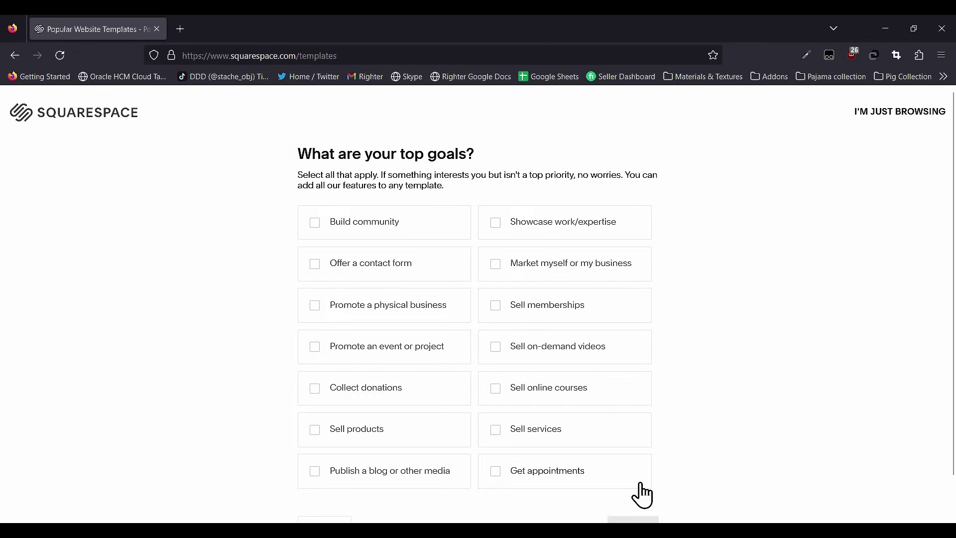
scroll(725, 382, down, 1)
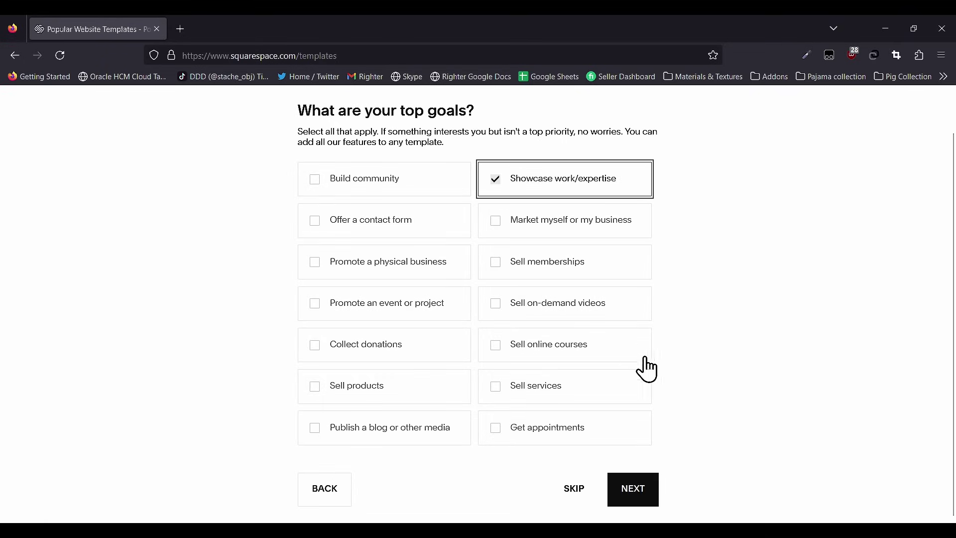
click(638, 488)
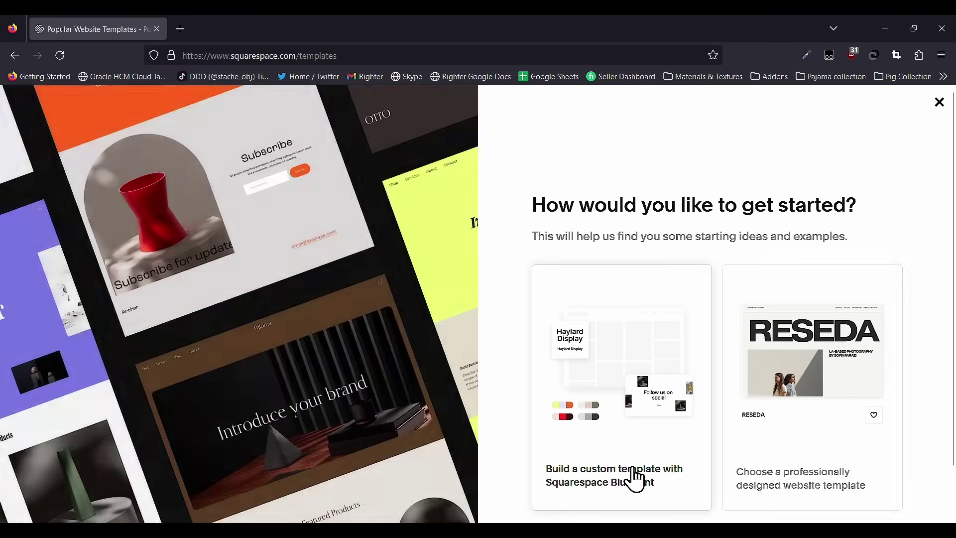
click(634, 479)
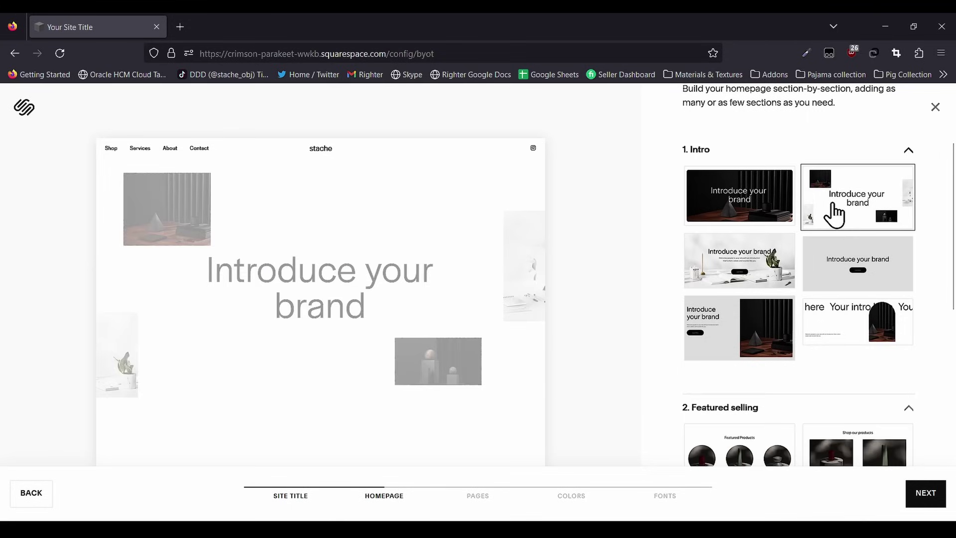
Pick the grey text-only intro, first monochromatic palette and Verdana/Georgia fonts, then finish setup.
click(769, 260)
click(860, 257)
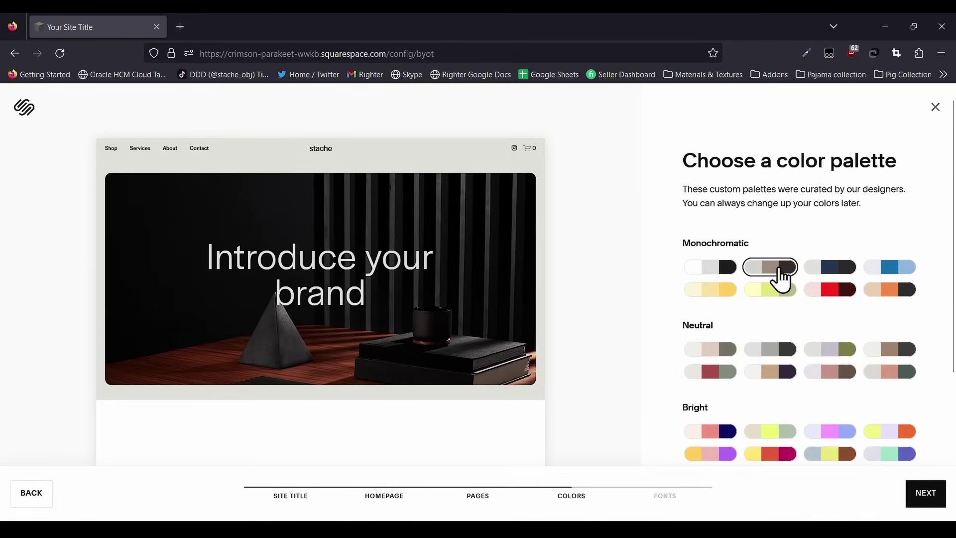
click(726, 277)
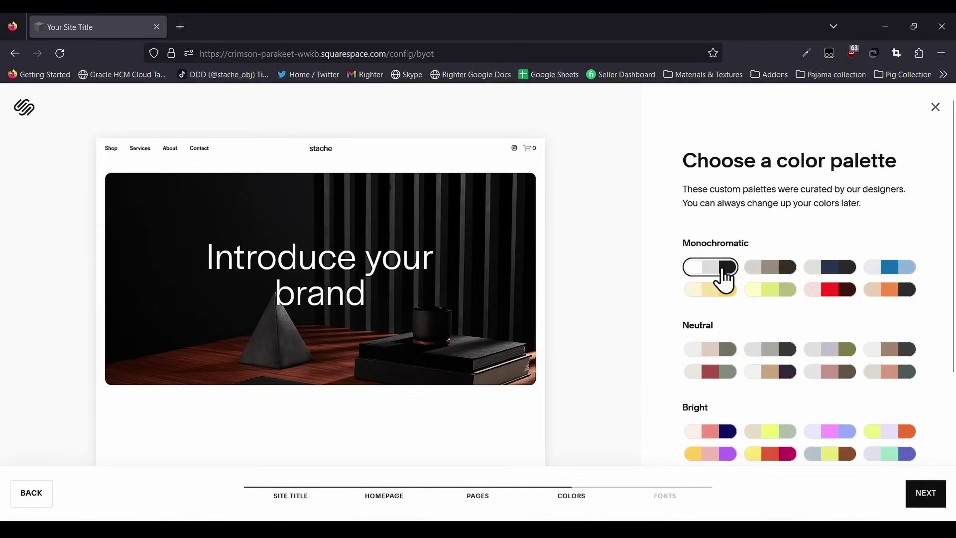
click(925, 493)
scroll(886, 406, down, 12)
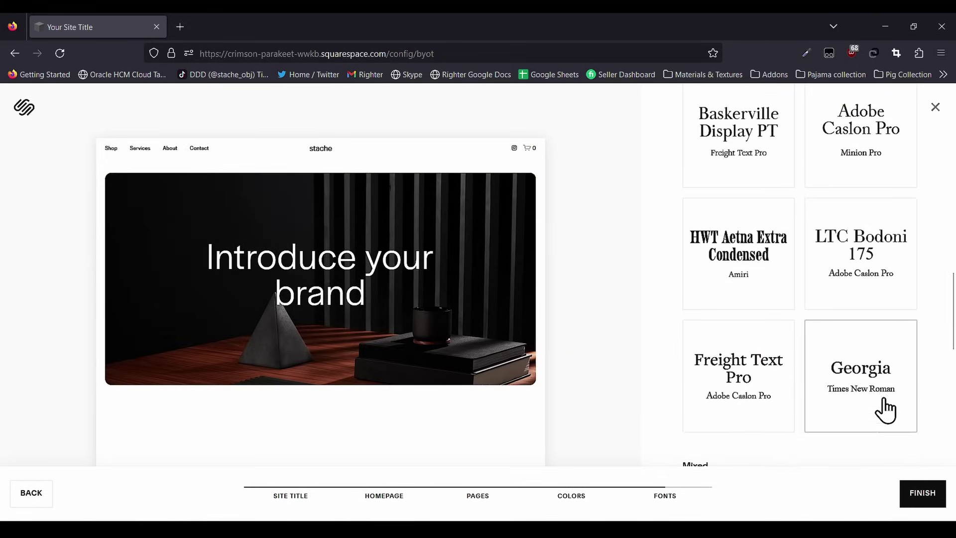
scroll(887, 408, down, 2)
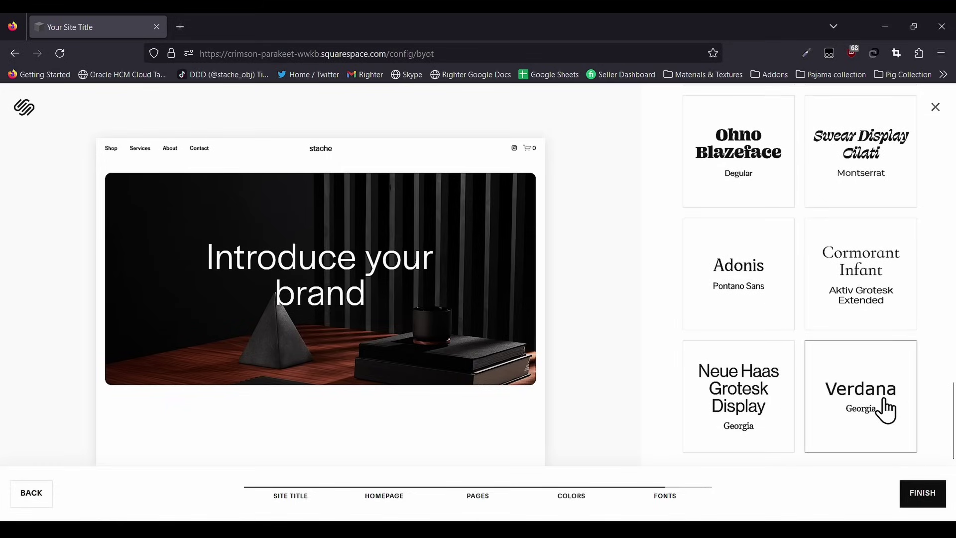
click(874, 400)
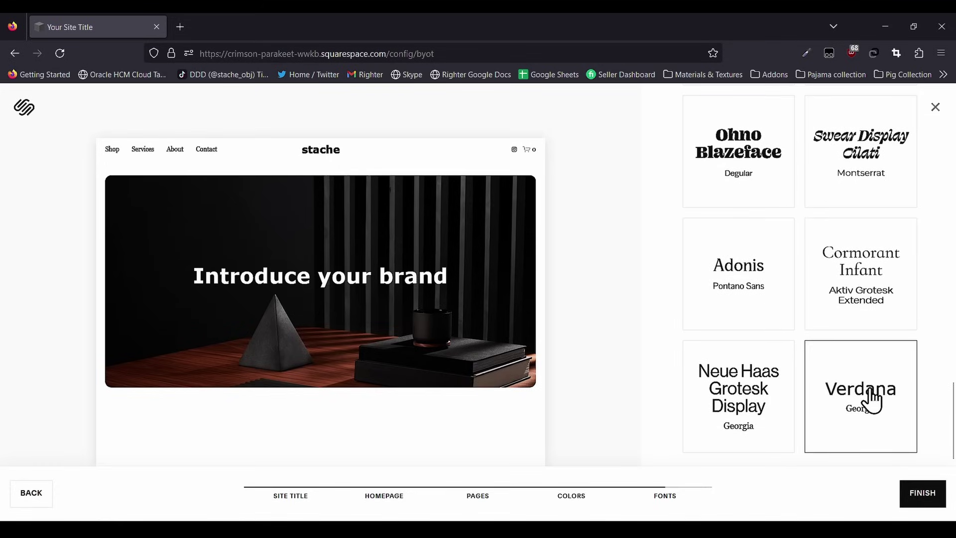
click(921, 494)
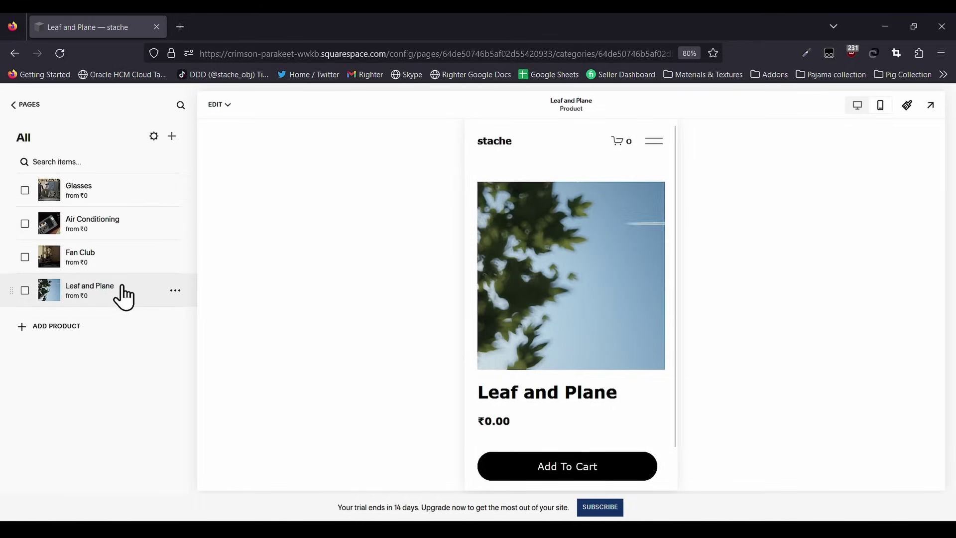
Preview the store's products, including Air Conditioning and Glasses.
click(122, 273)
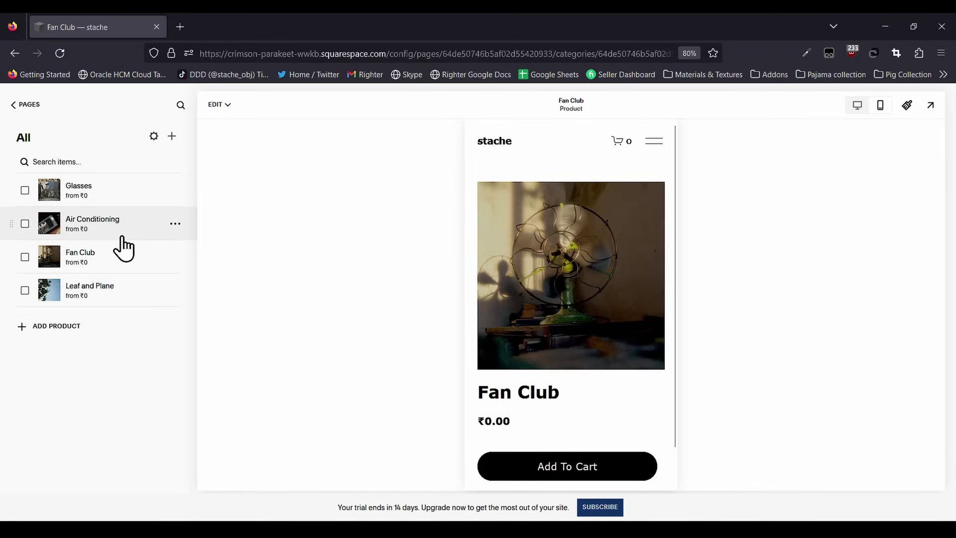
click(121, 235)
click(124, 199)
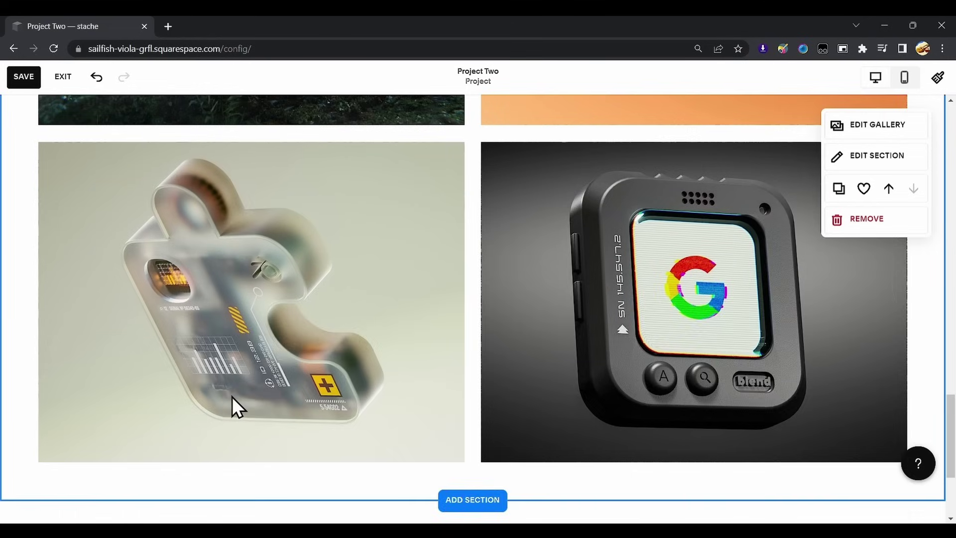
scroll(237, 395, up, 10)
scroll(237, 396, up, 10)
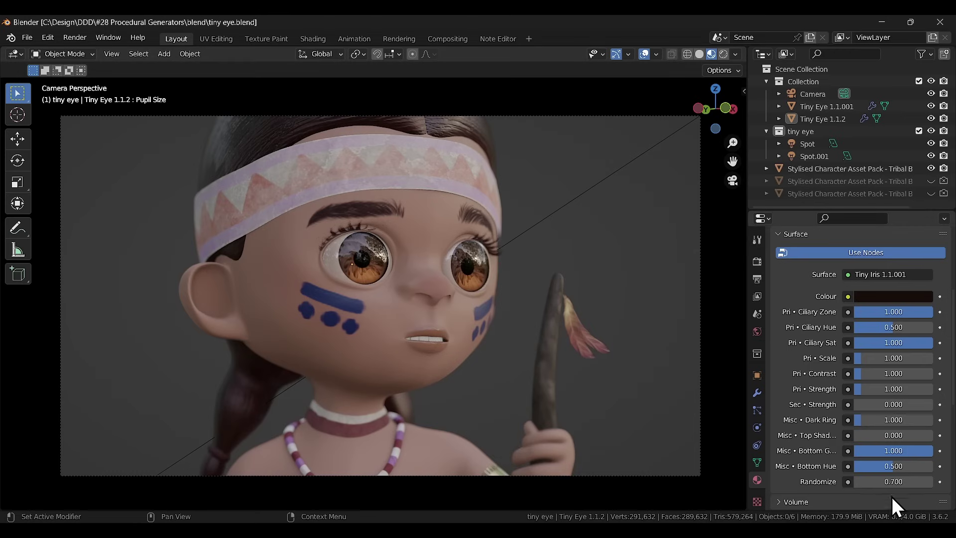
Raise the eye's Randomize value step by step to 2.200.
click(929, 482)
click(929, 482)
click(929, 482)
click(928, 482)
click(928, 482)
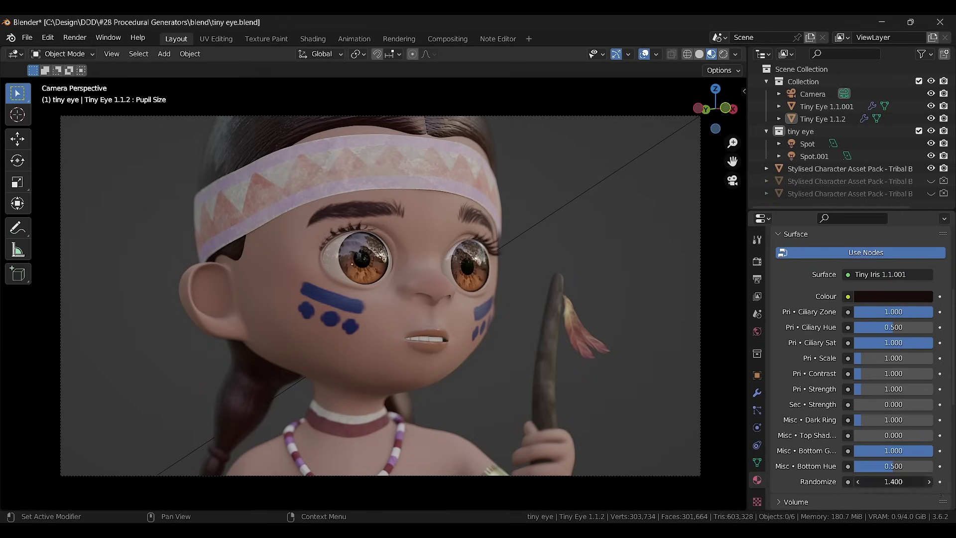
click(928, 482)
click(929, 482)
click(928, 482)
click(928, 482)
click(928, 482)
click(929, 482)
click(928, 482)
Try green, purple and muted blue-grey iris colours, then glide the view sideways past the face.
click(895, 298)
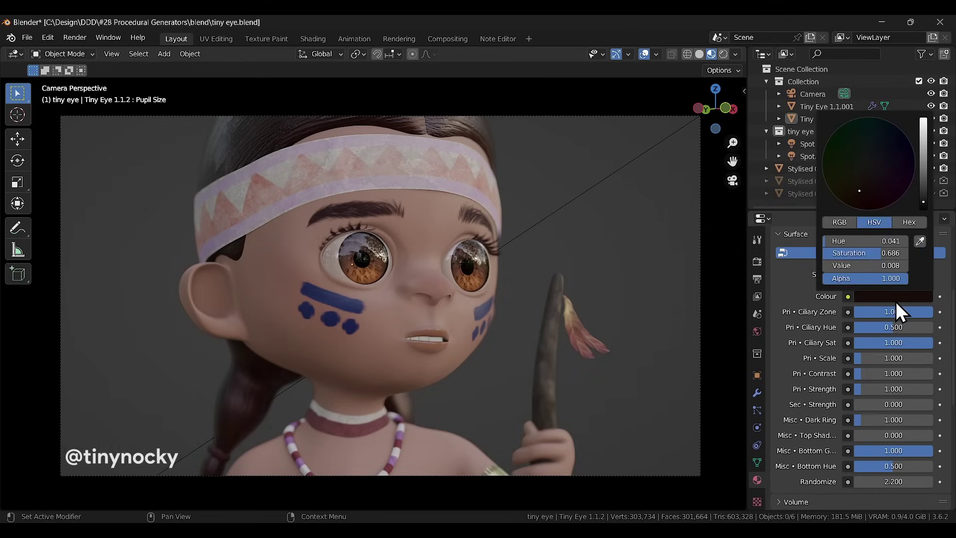
click(857, 173)
mouse_move(879, 166)
mouse_down()
mouse_move(881, 152)
mouse_move(881, 167)
mouse_move(871, 165)
mouse_up()
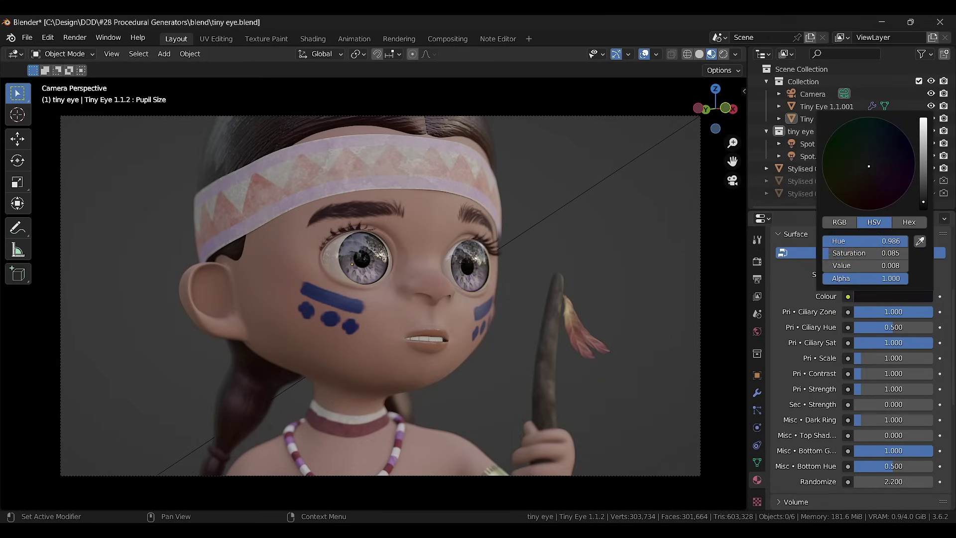
drag(894, 358, 881, 358)
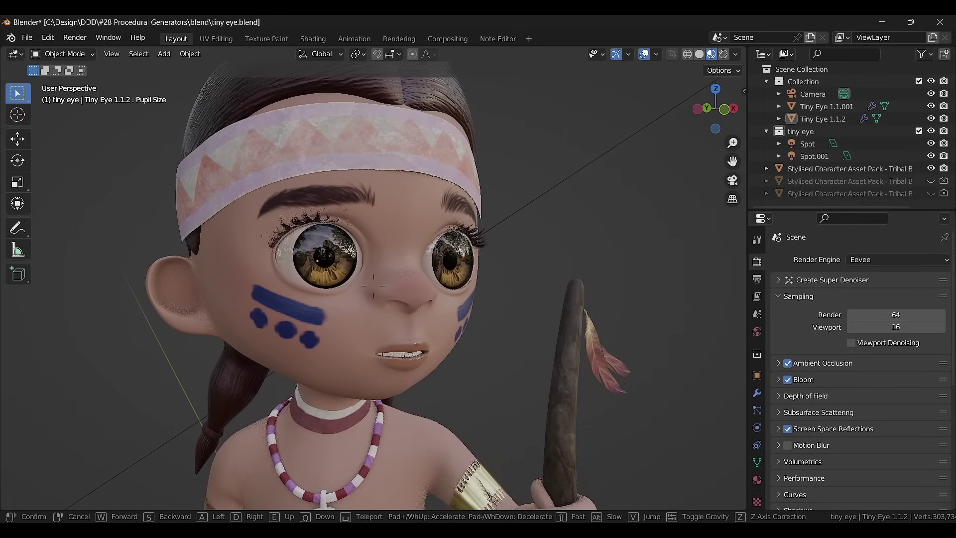
key(d)
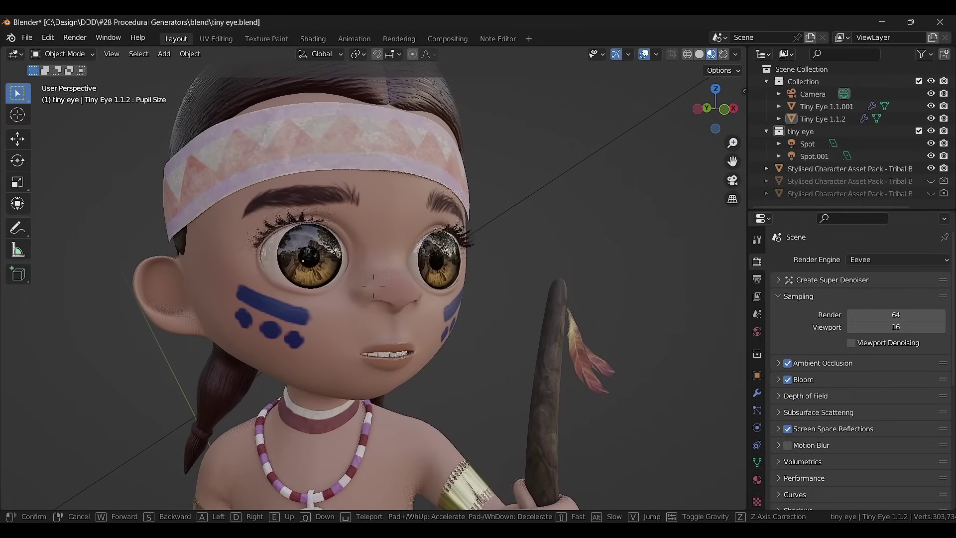
key(d)
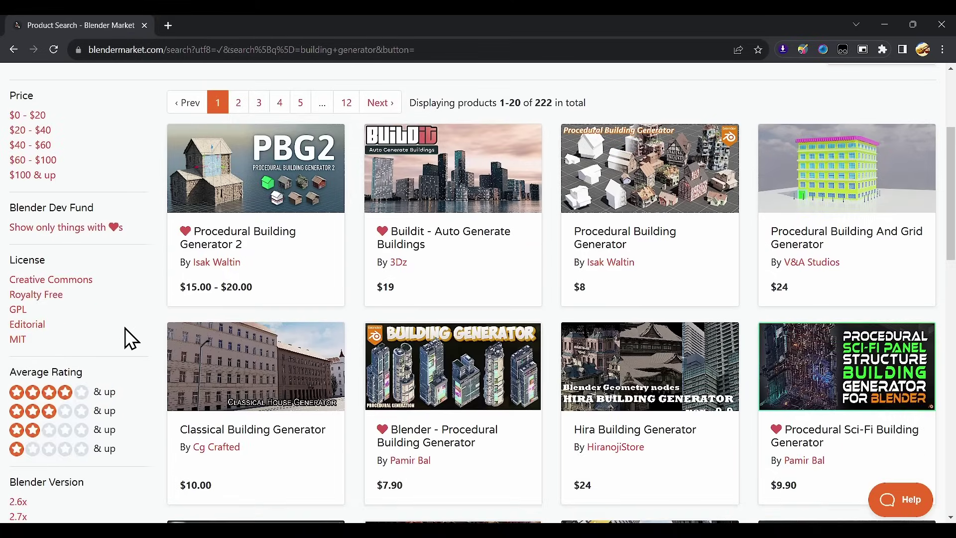
Scroll the building-generator search results, move to page 2 and scroll through it.
scroll(125, 329, down, 7)
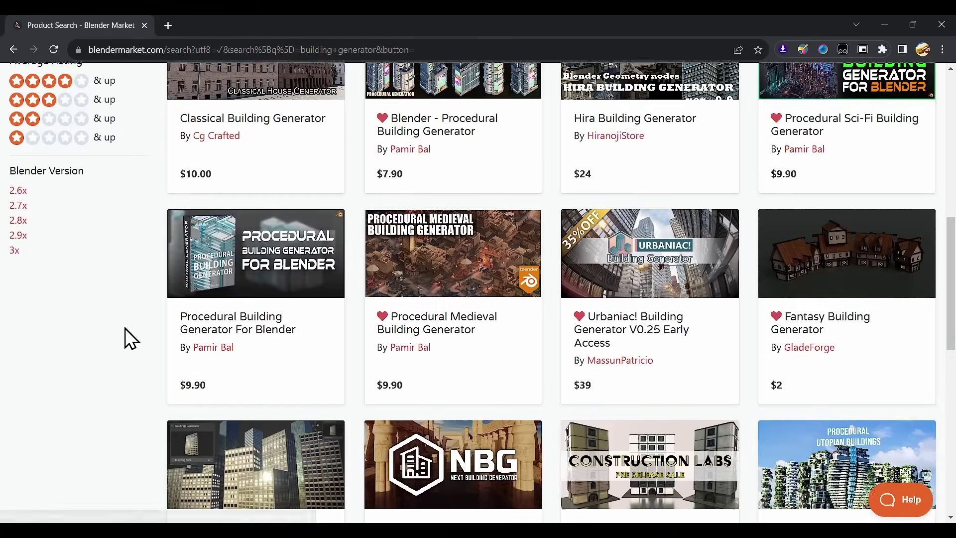
scroll(125, 328, down, 5)
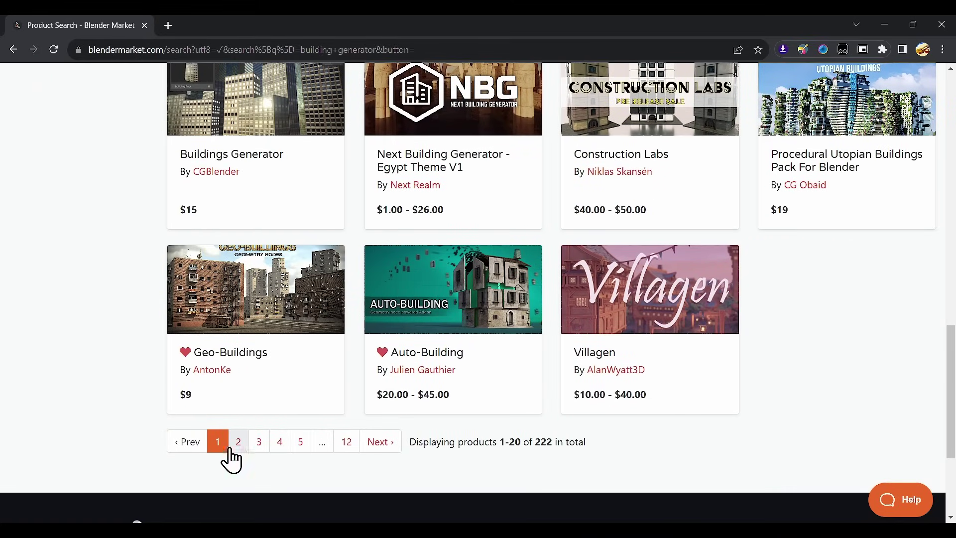
click(234, 450)
scroll(130, 357, down, 6)
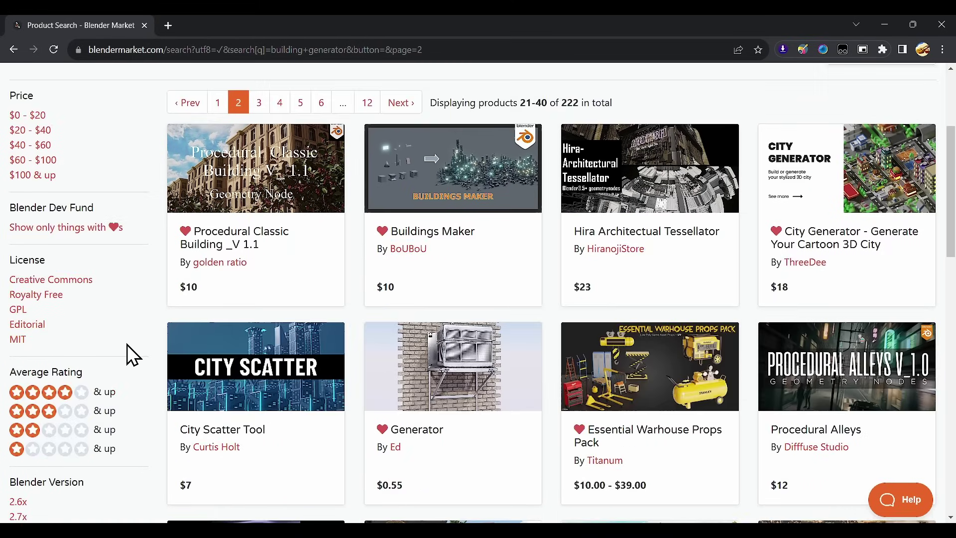
scroll(131, 355, down, 10)
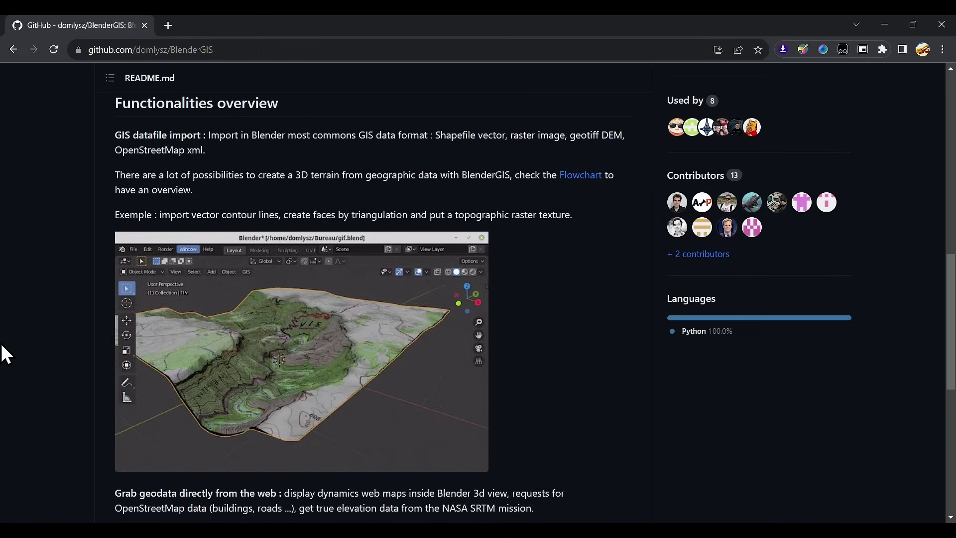
Scroll through the BlenderGIS README features, then switch to the Earth Modeler YouTube video.
scroll(5, 354, down, 4)
scroll(5, 355, down, 2)
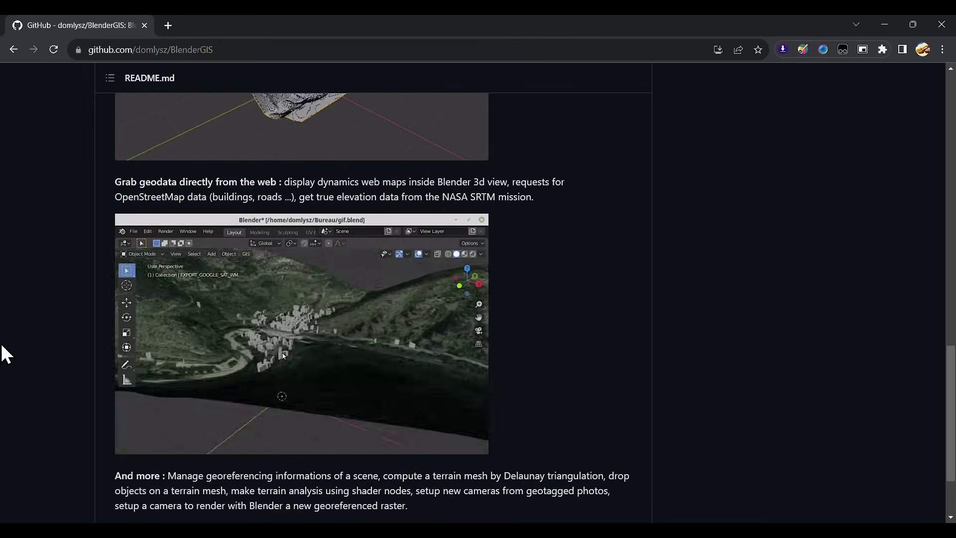
scroll(5, 354, down, 3)
key(alt+Tab)
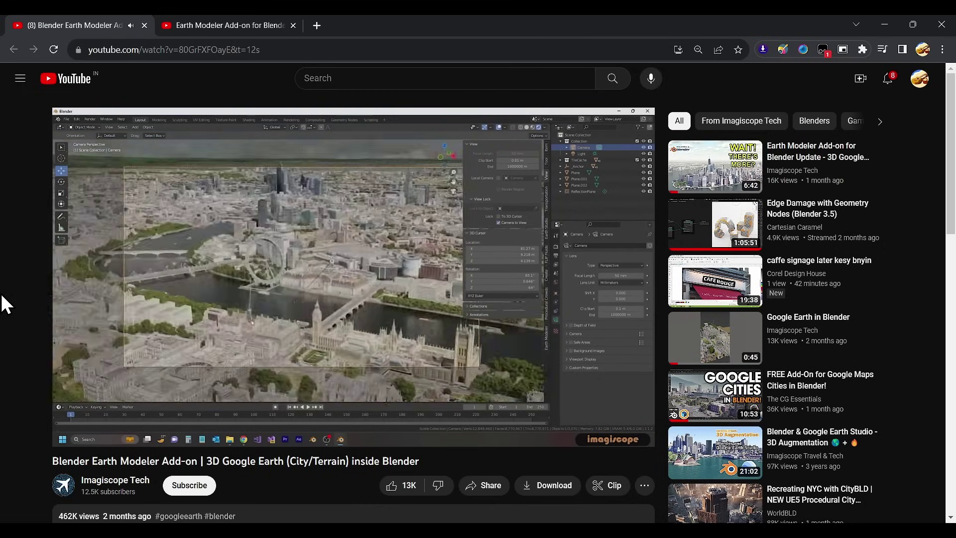
Switch to the second YouTube tab with the Earth Modeler update video.
key(ctrl+Tab)
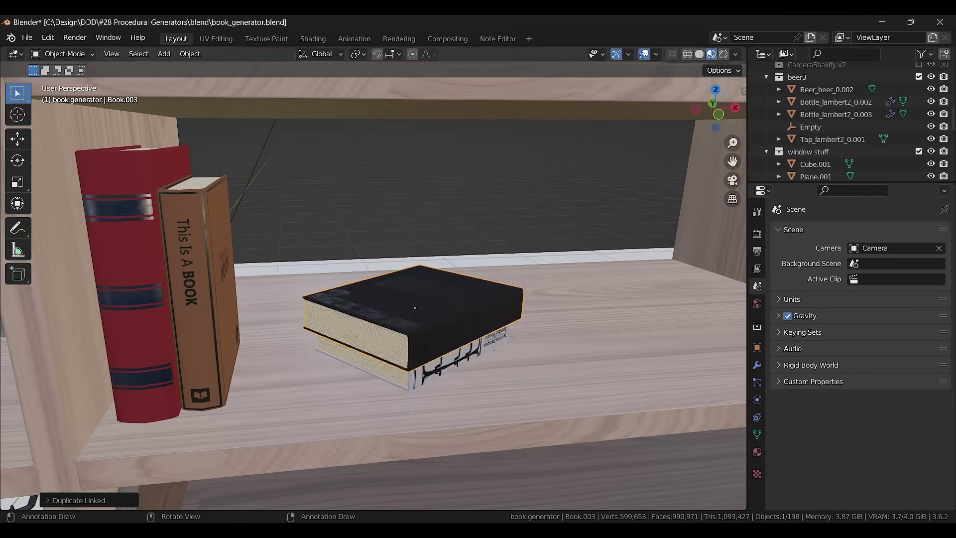
Rotate the books around Z and stack linked duplicates, moving them vertically.
key(r)
key(z)
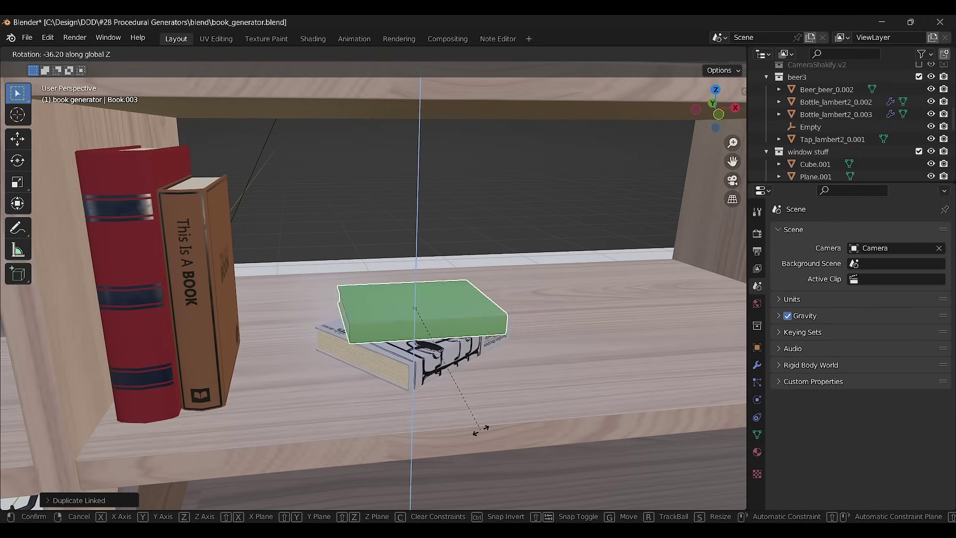
click(476, 427)
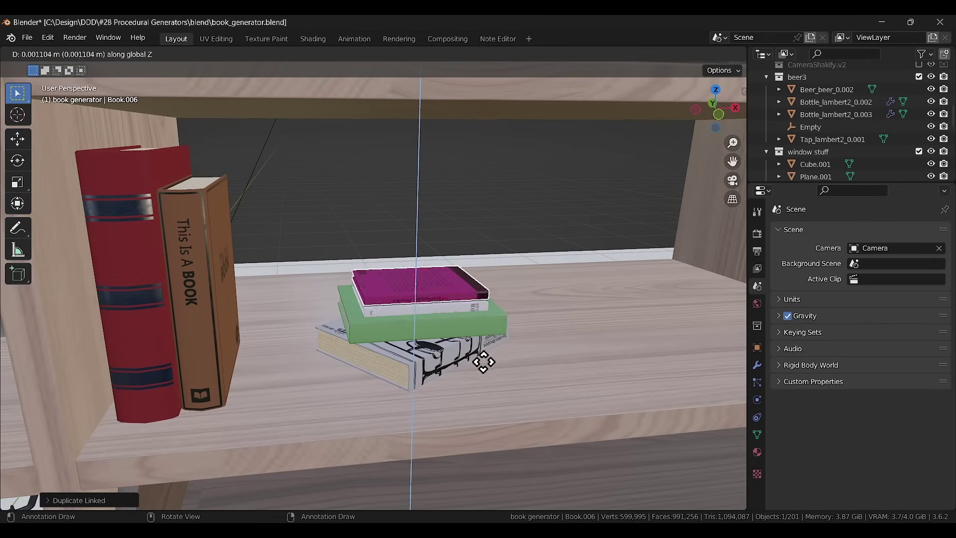
key(r)
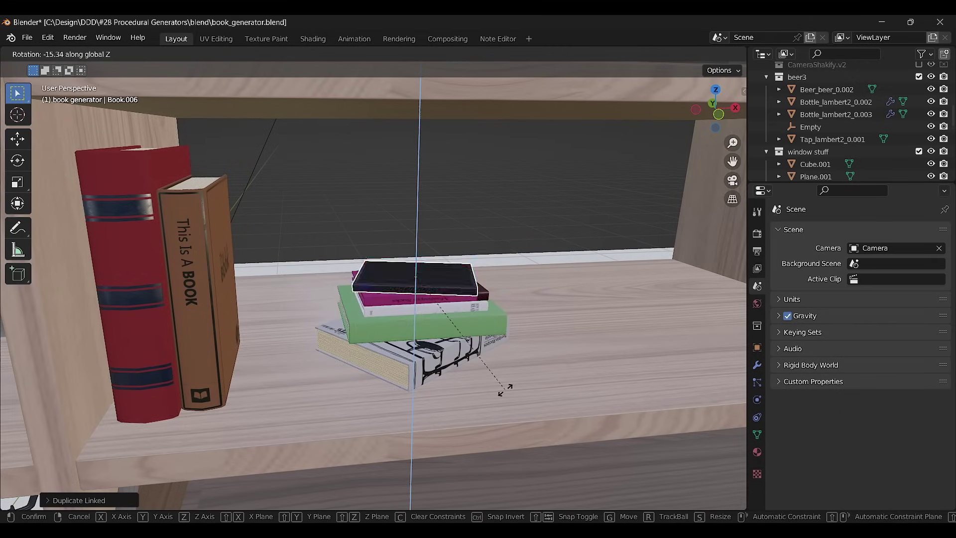
click(505, 389)
key(alt+d)
key(z)
click(507, 381)
key(g)
key(z)
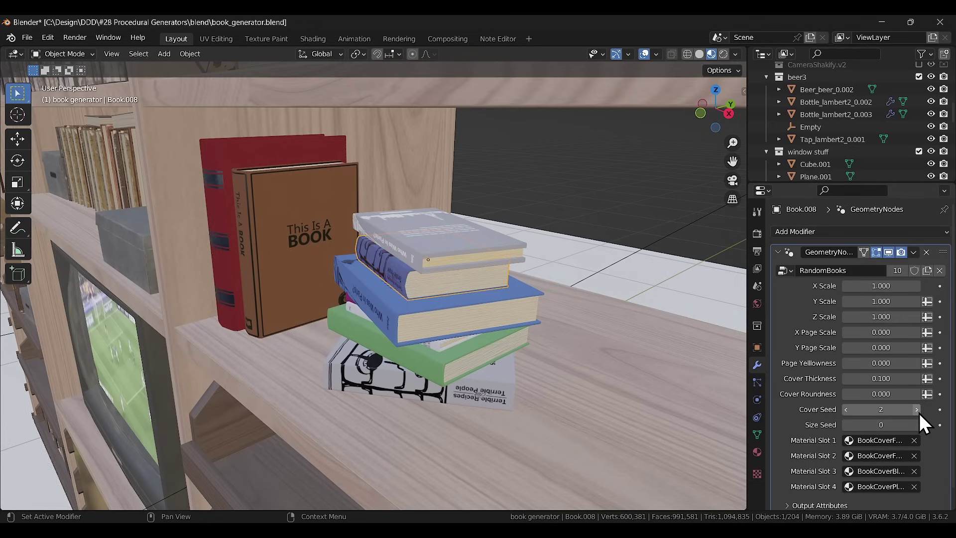
Change the Cover Seed on the top and green books so each gets a different cover.
click(919, 414)
click(919, 413)
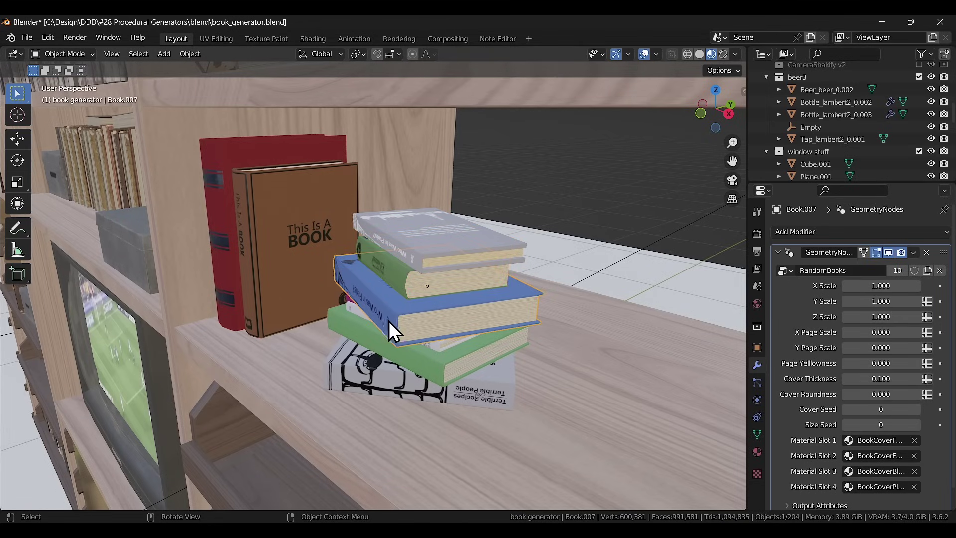
click(917, 409)
click(916, 410)
click(917, 410)
click(917, 409)
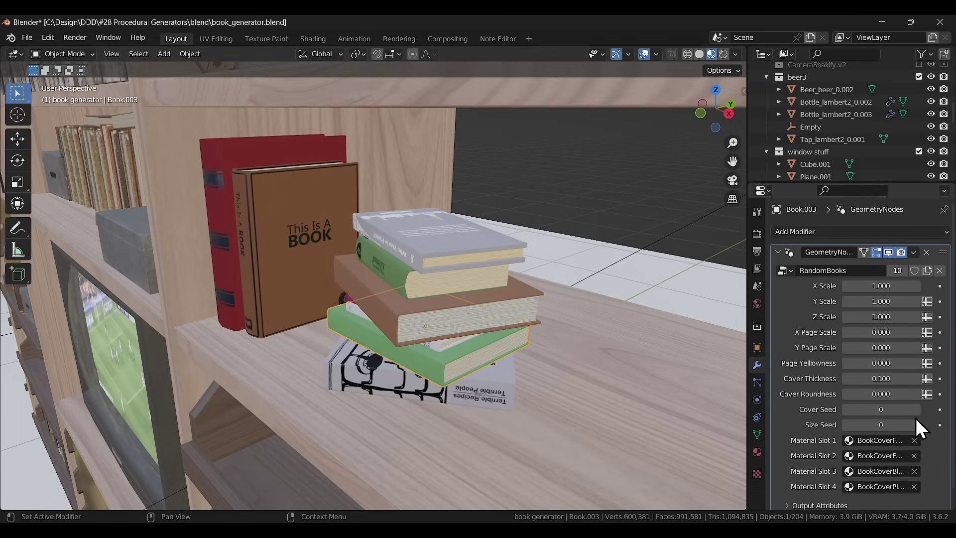
click(434, 371)
click(917, 411)
middle_drag(568, 414, 585, 390)
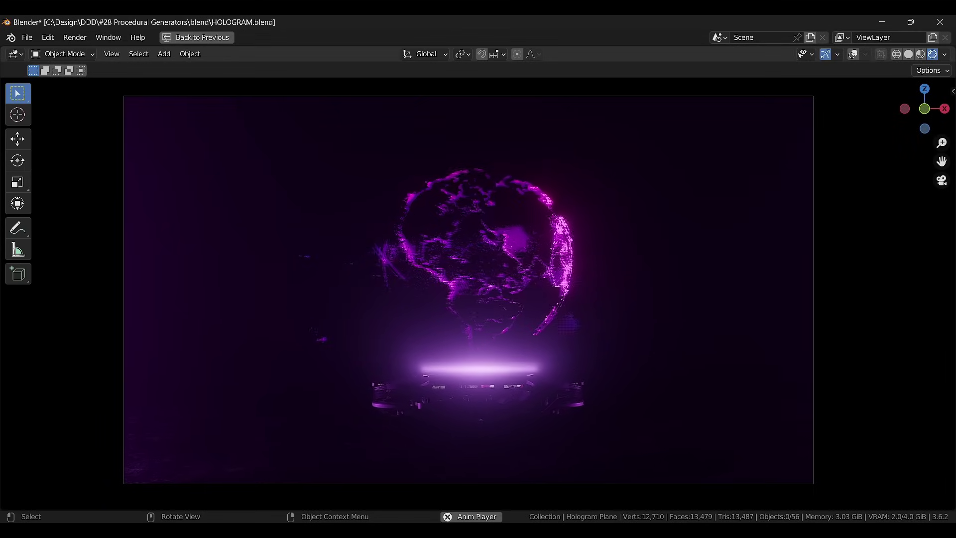
Walk toward the hologram, return to the camera view, and set Tint Hue to 0.630.
key(shift+grave)
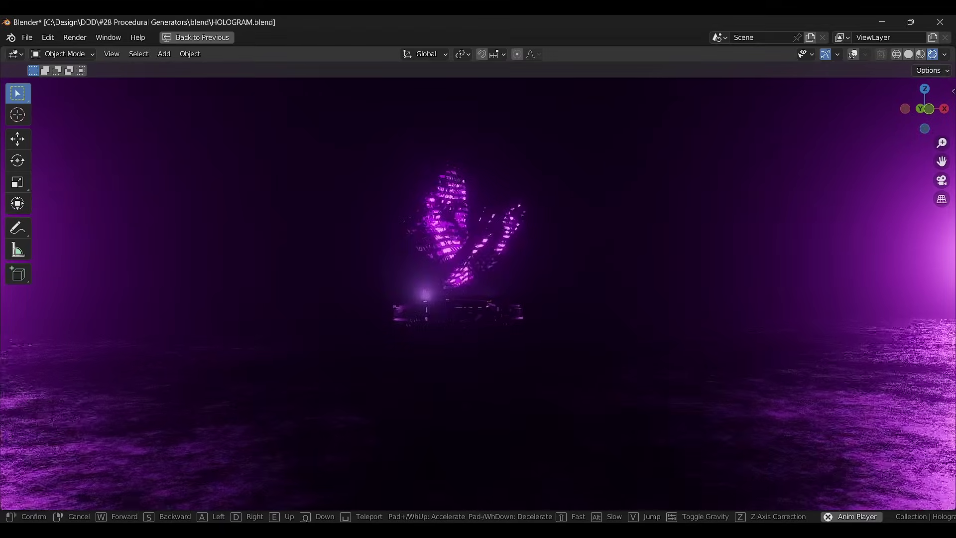
key(w)
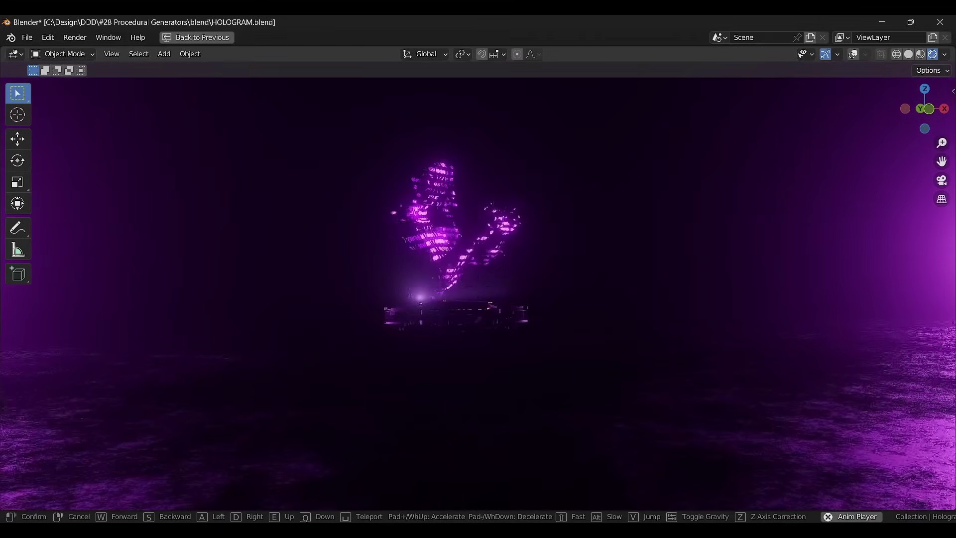
key(Escape)
key(ctrl+space)
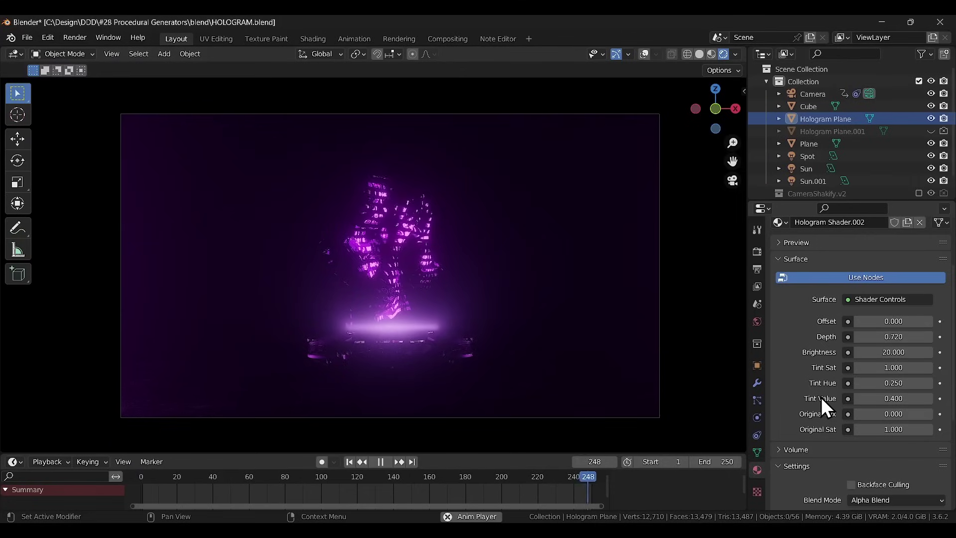
drag(873, 384, 934, 384)
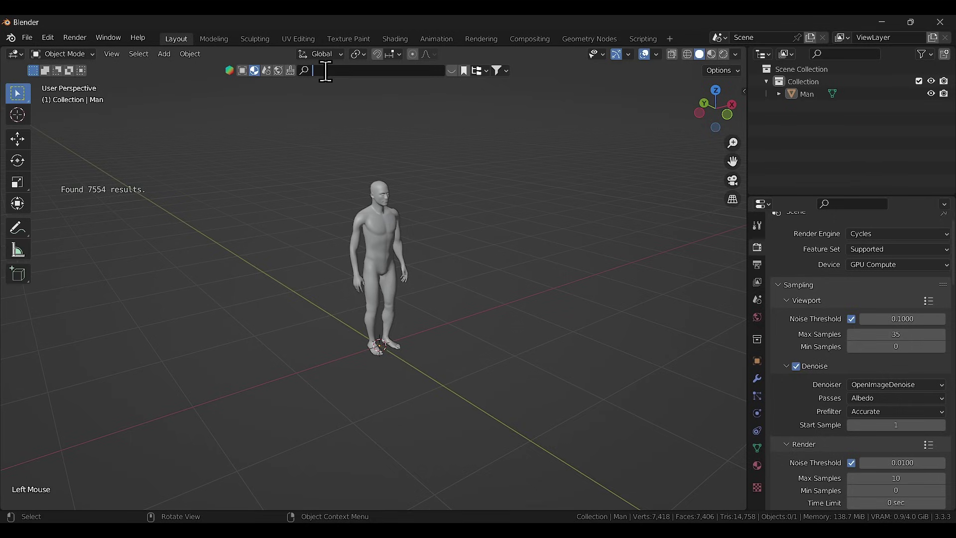
In ivy and pipe.blend, orbit around the TV screen and return to the camera view.
text(D)
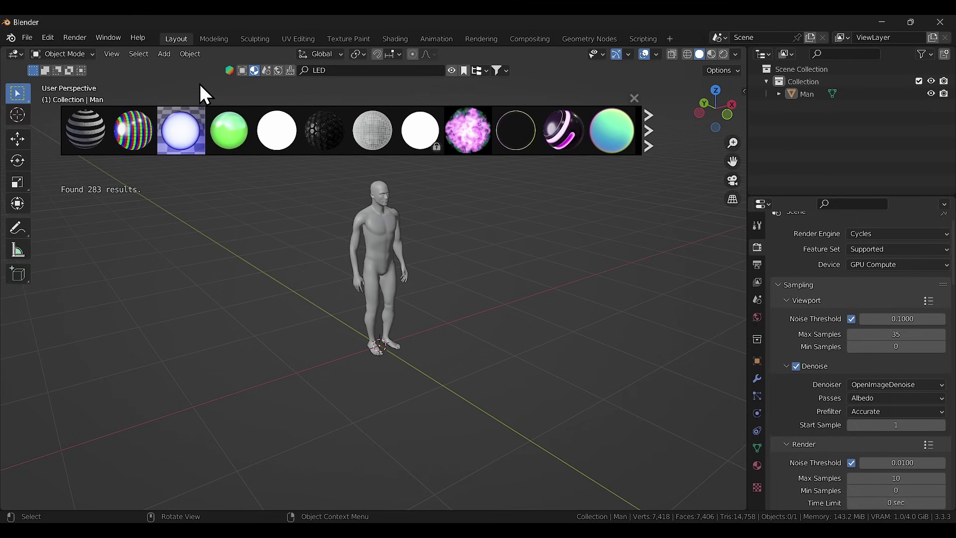
mouse_move(136, 126)
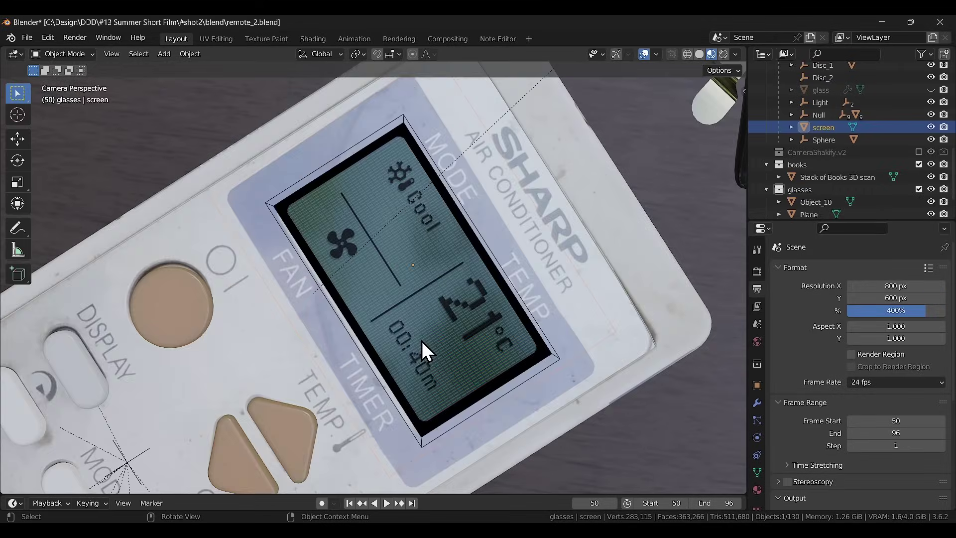
key(KP_0)
scroll(403, 342, up, 3)
mouse_move(402, 342)
middle_down()
mouse_move(430, 291)
mouse_move(520, 266)
mouse_move(381, 289)
mouse_move(377, 323)
mouse_move(402, 354)
middle_up()
key(KP_0)
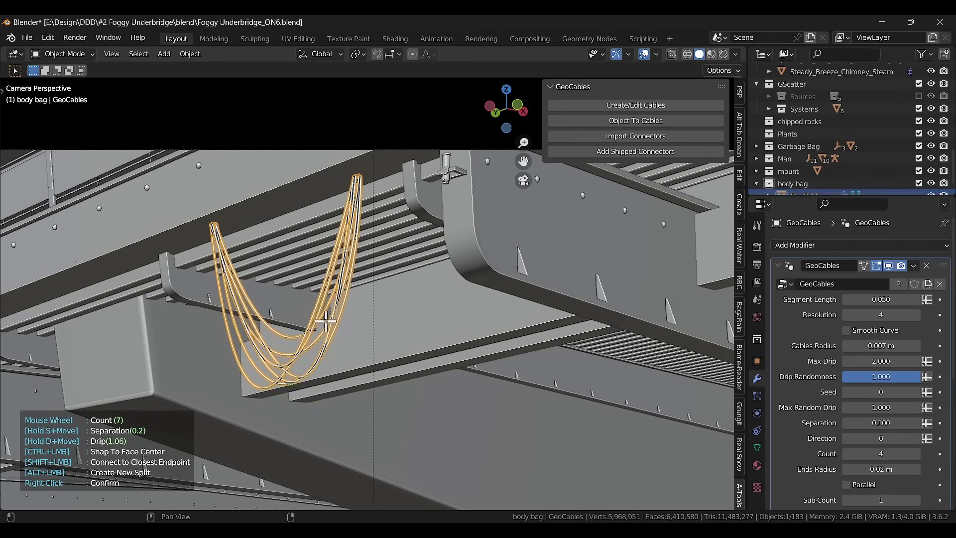
Set Ivy_Generator's Radius 2 m, Height 3 m, Random Position 0.170 and Ivy Scale 0.780.
key(d)
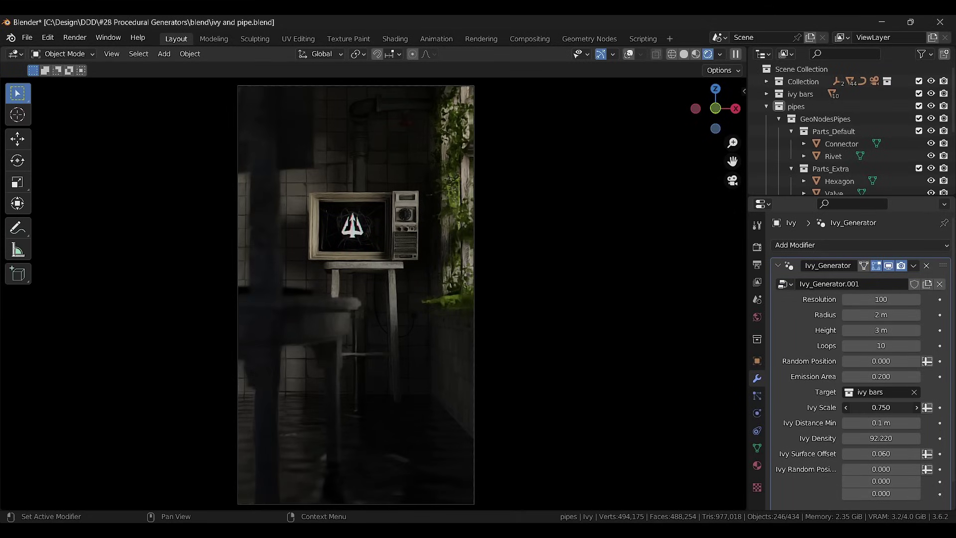
Enlarge the ivy leaves, move the pipe vertically, reframe the camera, and preview the scene rendered.
drag(846, 408, 877, 407)
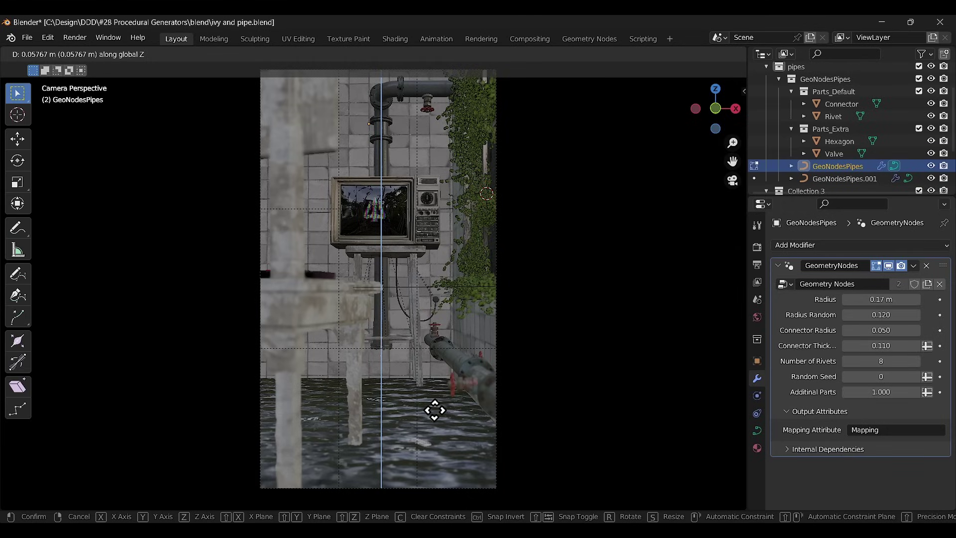
click(435, 436)
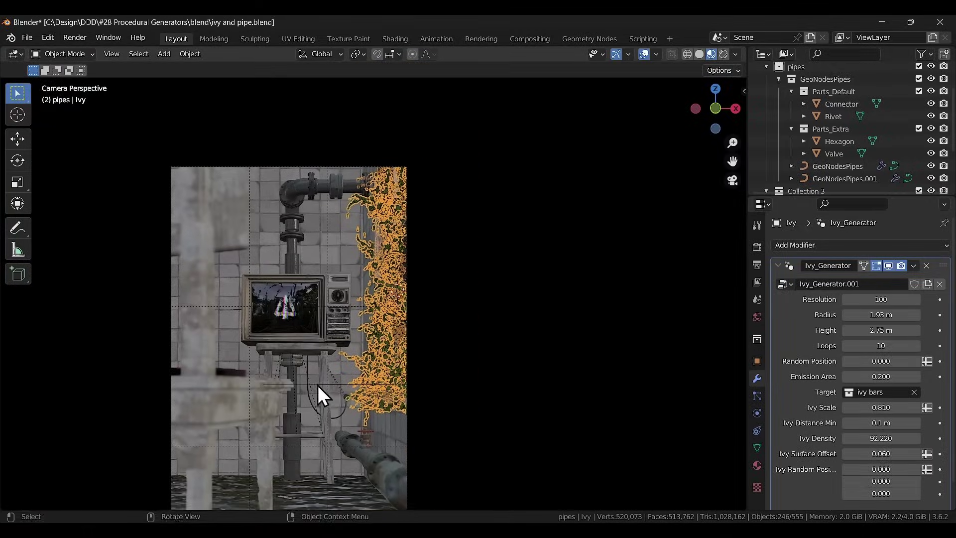
shift+middle_drag(318, 385, 366, 378)
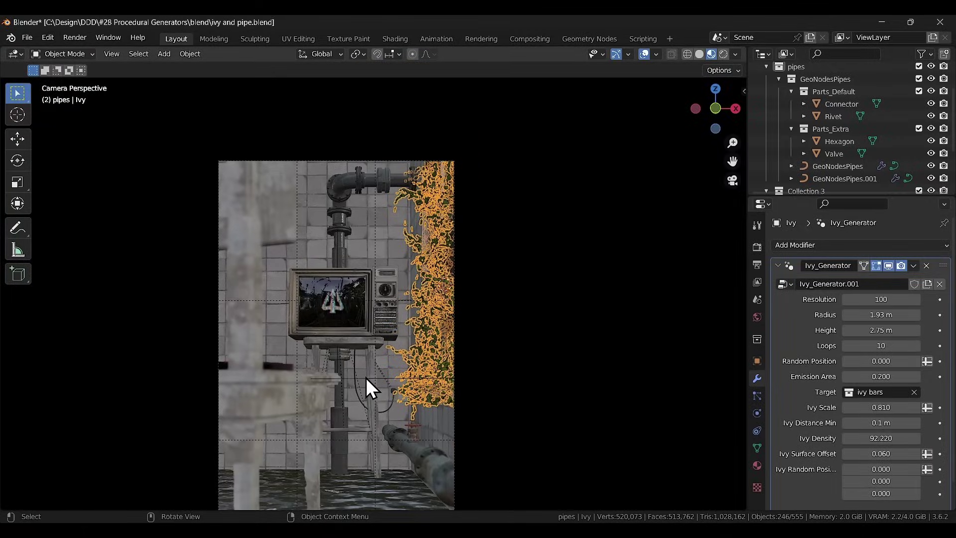
key(alt+a)
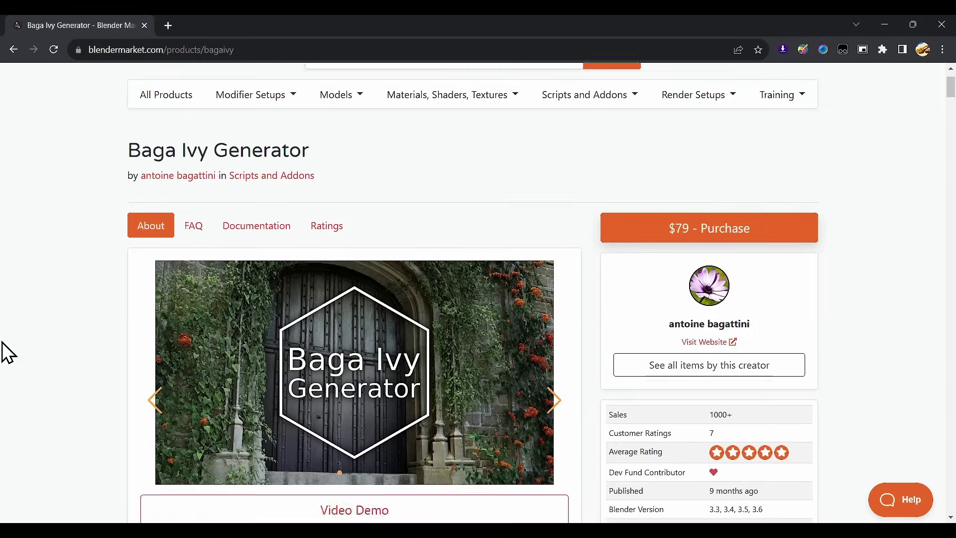
Scroll the Baga Ivy Generator page past 'Embrace Speed' down to 'Or be Precise !'.
scroll(6, 352, down, 7)
scroll(6, 352, down, 15)
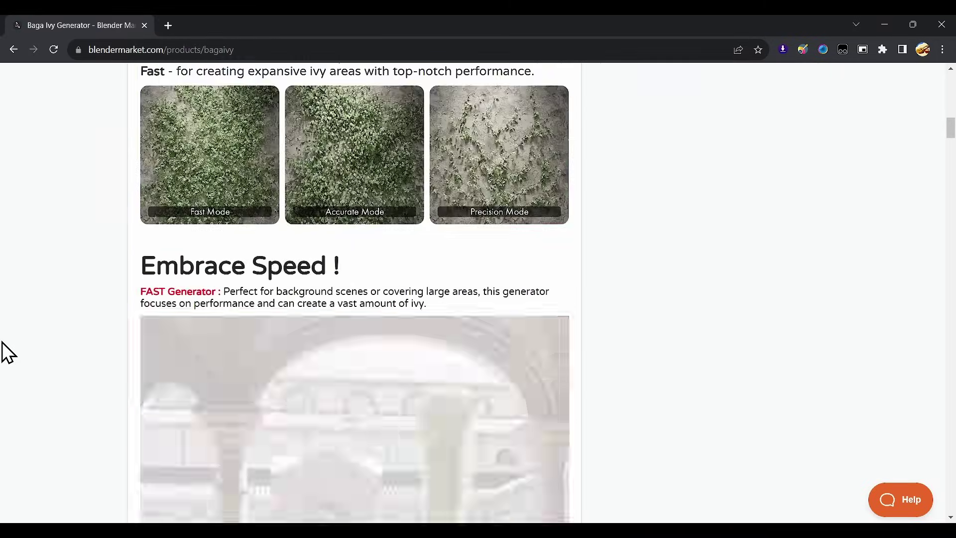
scroll(6, 352, down, 8)
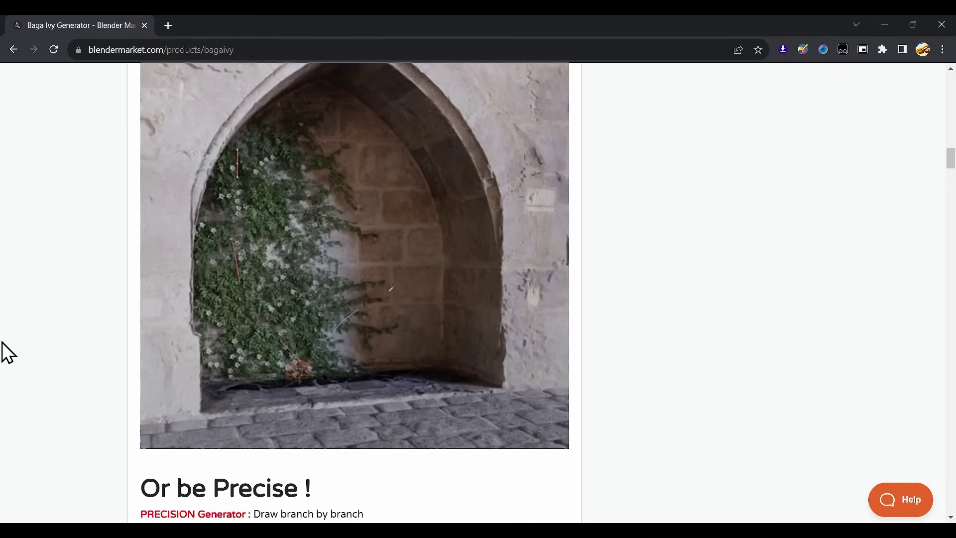
scroll(6, 352, down, 8)
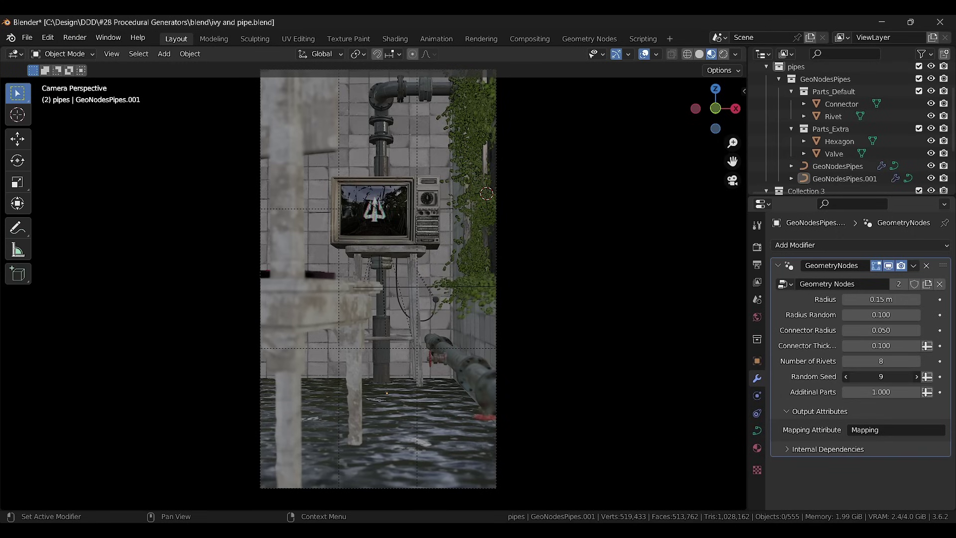
Set the pipe's Random Seed to 11 and Connector Radius to 0.040, then render moss.blend.
scroll(524, 422, up, 6)
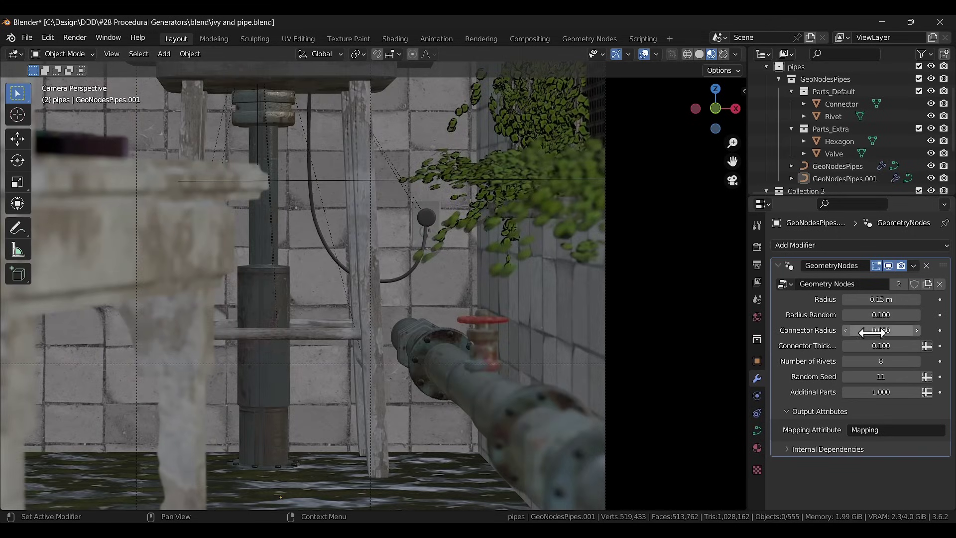
mouse_move(882, 330)
mouse_down()
mouse_move(897, 330)
mouse_move(869, 331)
mouse_up()
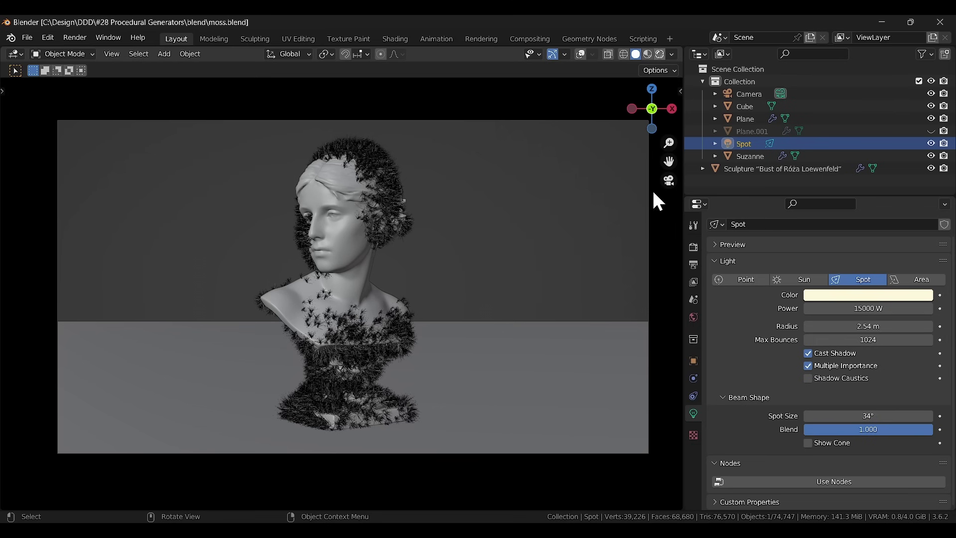
key(z)
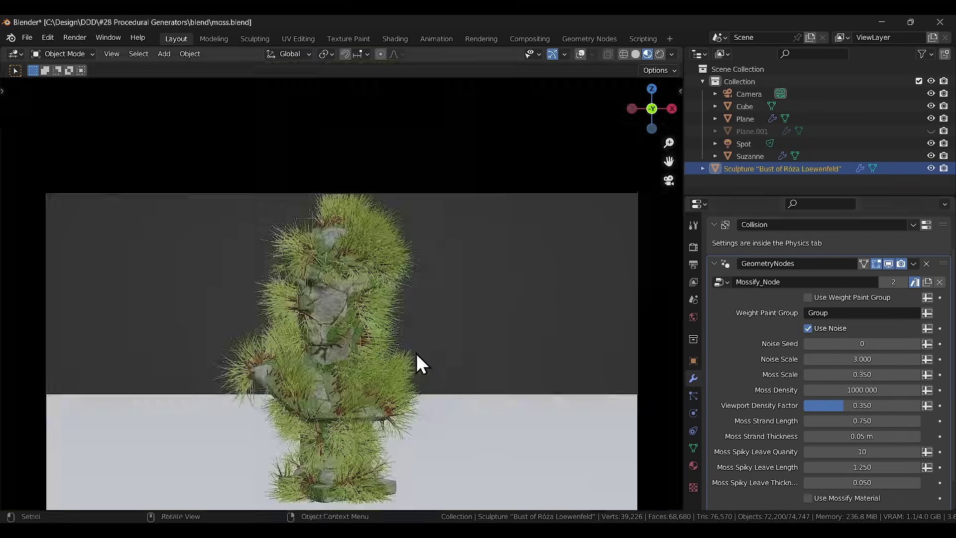
Enter 0.2 as the Mossify_Node Moss Scale value.
double_click(888, 374)
key(BackSpace)
text(0.2)
key(Return)
Add cirrocumulus, altostratus and cumulus cloud layers to the sky, then select the lighthouse.fspy camera.
key(z)
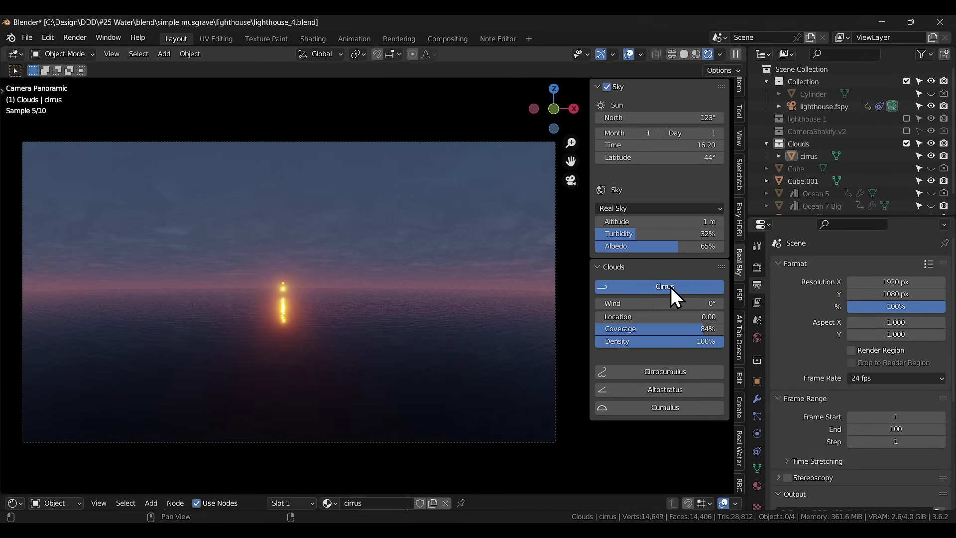
click(656, 372)
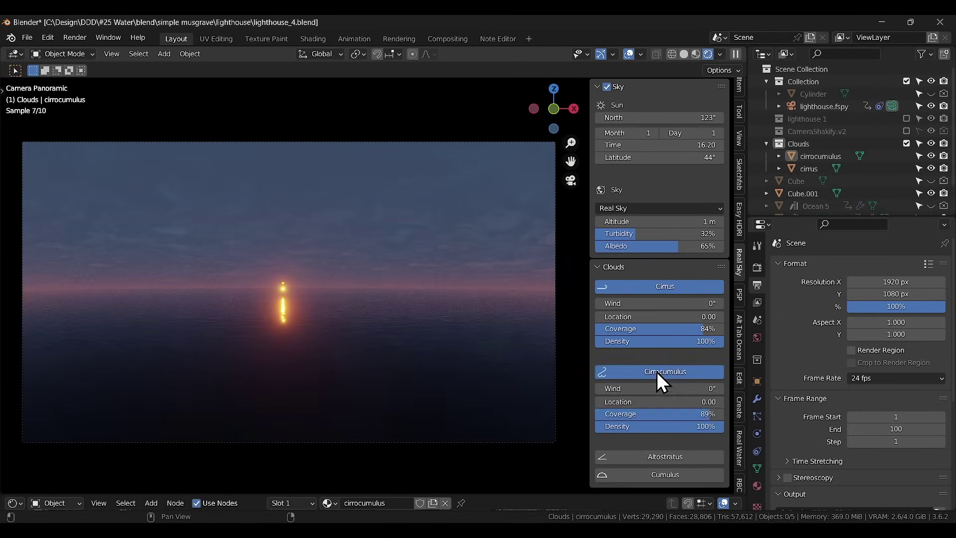
click(657, 457)
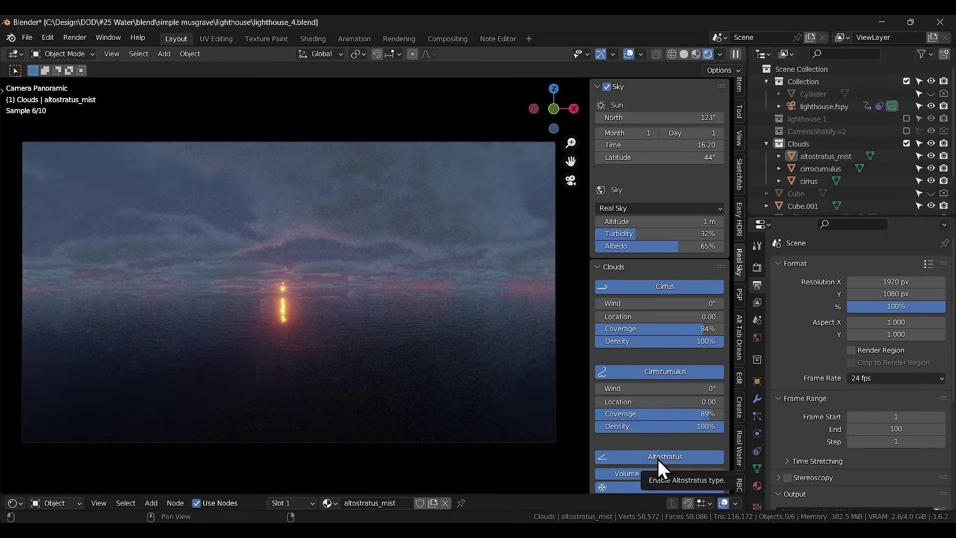
scroll(659, 459, down, 4)
click(657, 483)
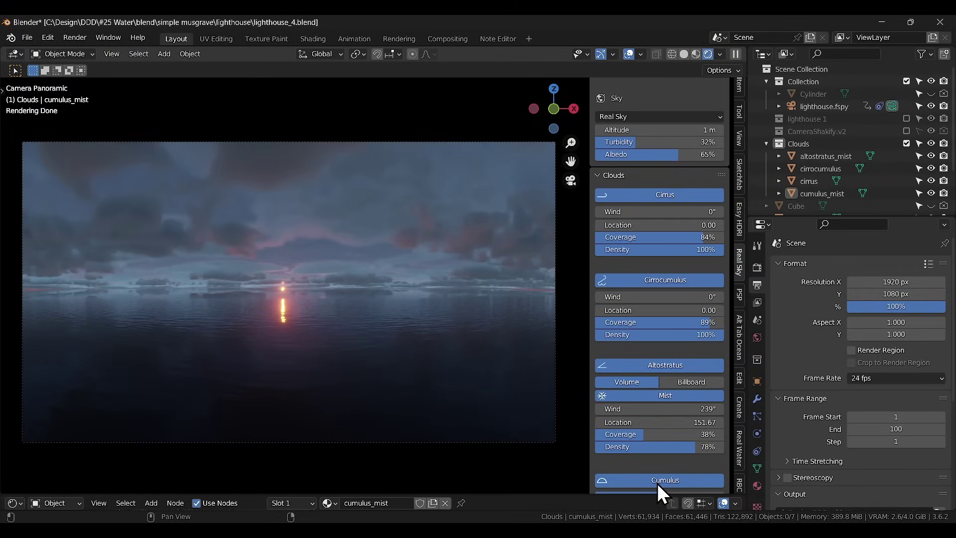
click(463, 297)
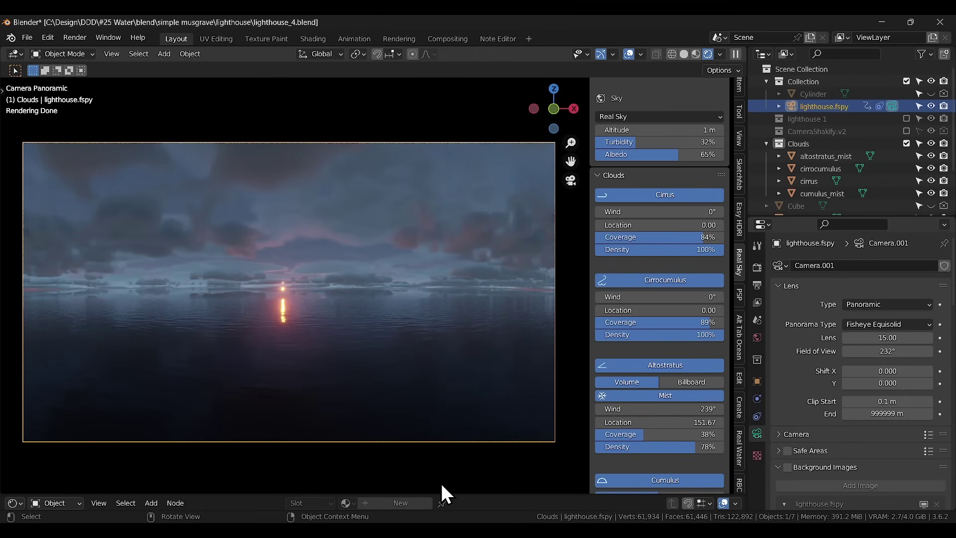
scroll(658, 423, down, 4)
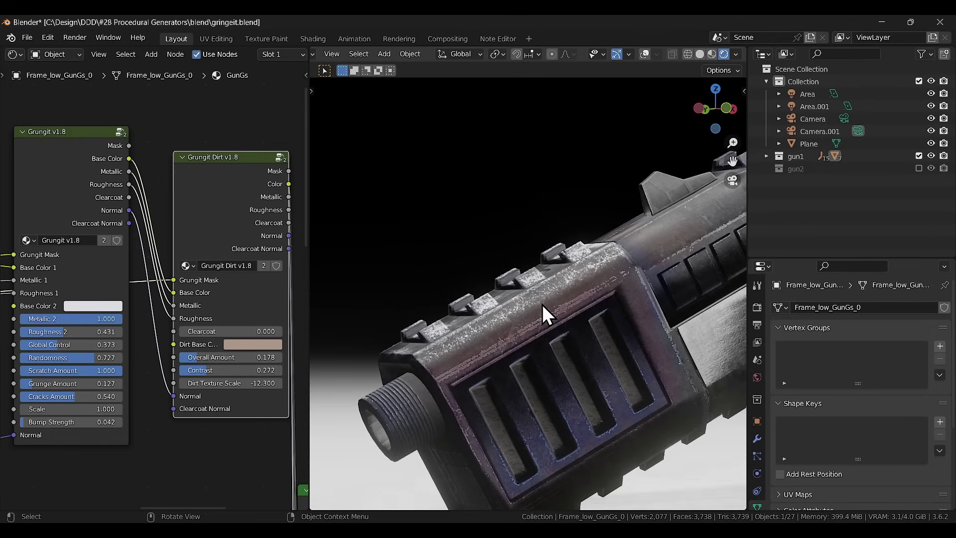
Lower Grungit Global Control, adjust dirt amount and contrast, and edit the Dirt Base colour.
drag(70, 344, 63, 344)
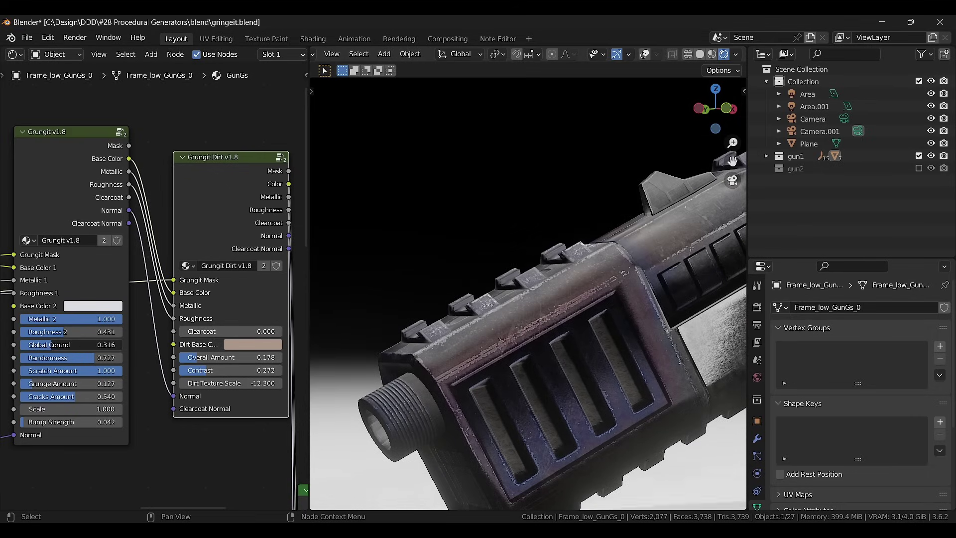
drag(63, 344, 65, 357)
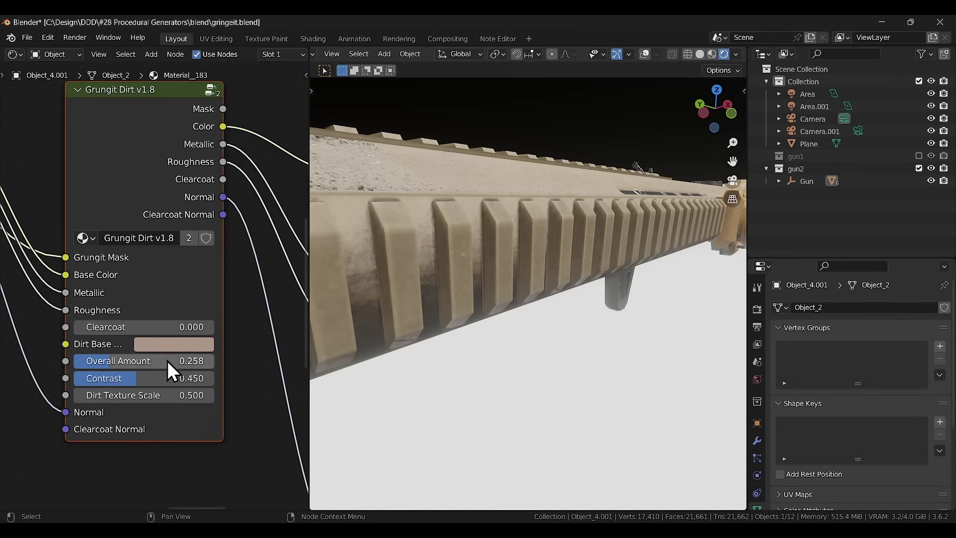
mouse_move(167, 364)
mouse_down()
mouse_move(164, 379)
mouse_move(179, 379)
mouse_move(166, 379)
mouse_up()
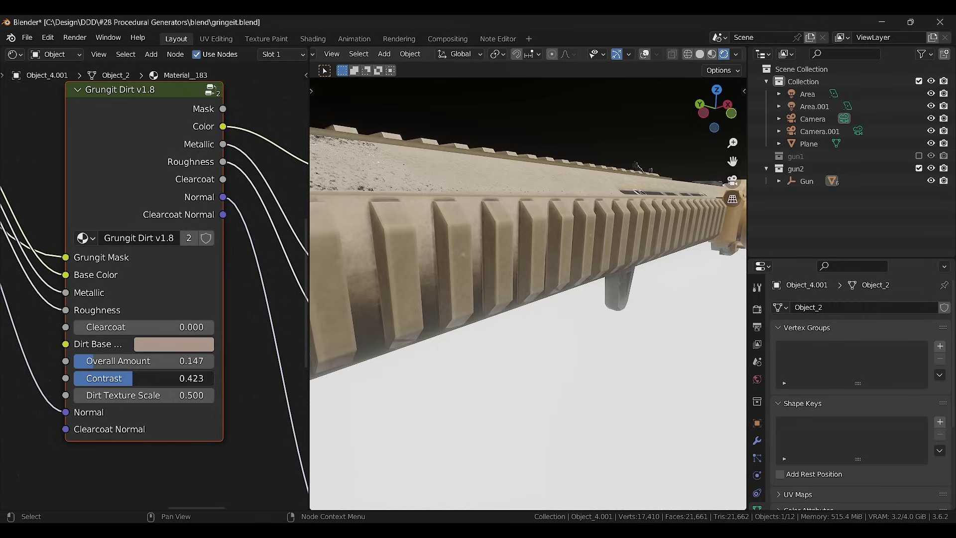
click(140, 346)
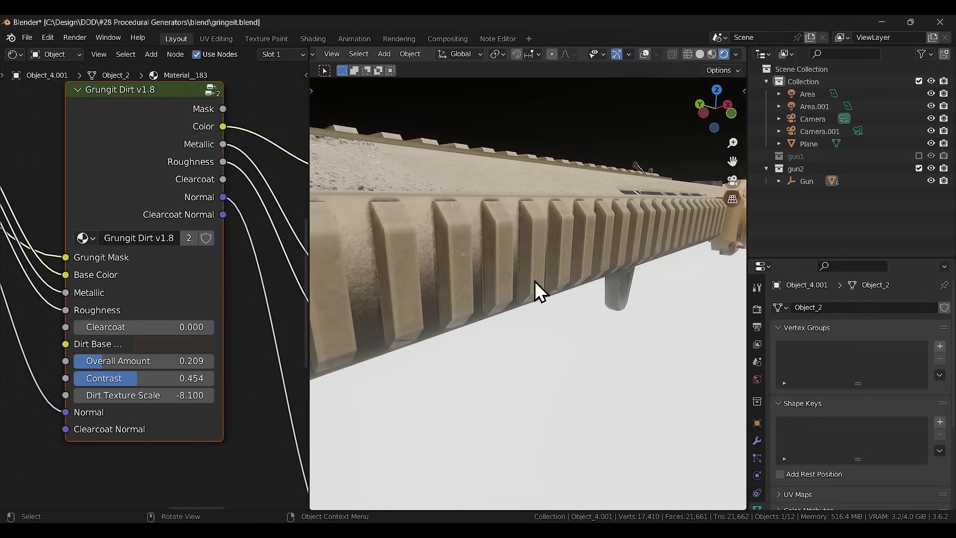
key(KP_0)
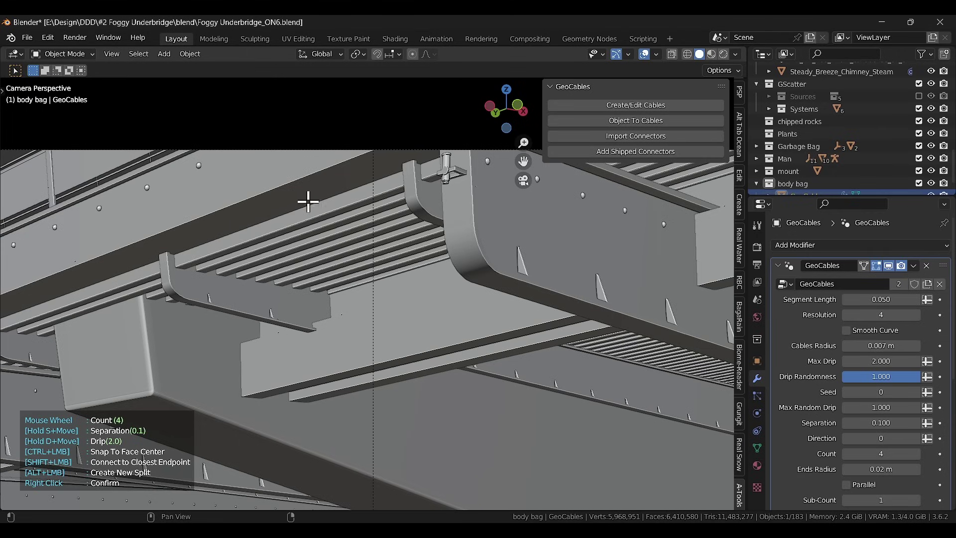
Hang a 4-cable bundle under the beam with wider spacing, less sag, and varied drip randomness.
click(356, 177)
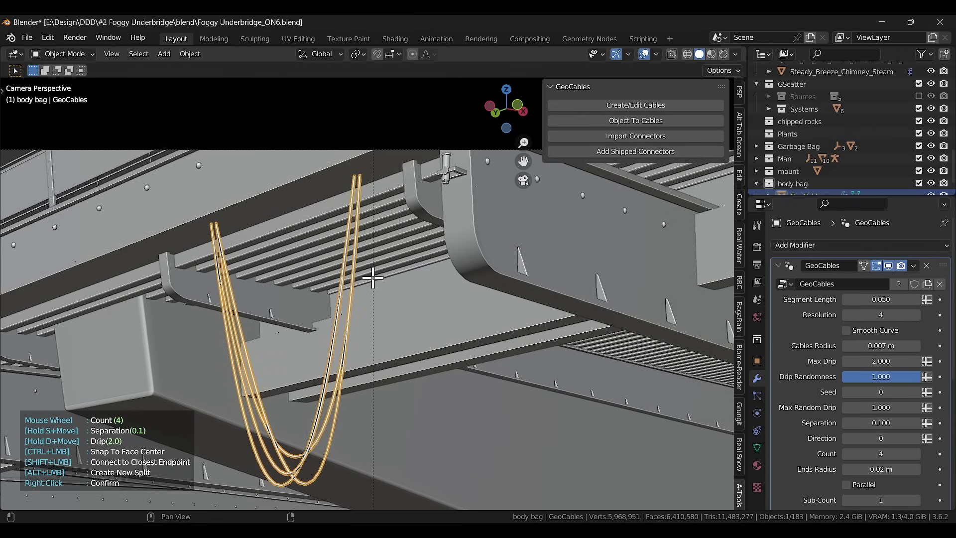
scroll(372, 278, up, 3)
key(s)
key(s)
key(s)
key(d)
key(d)
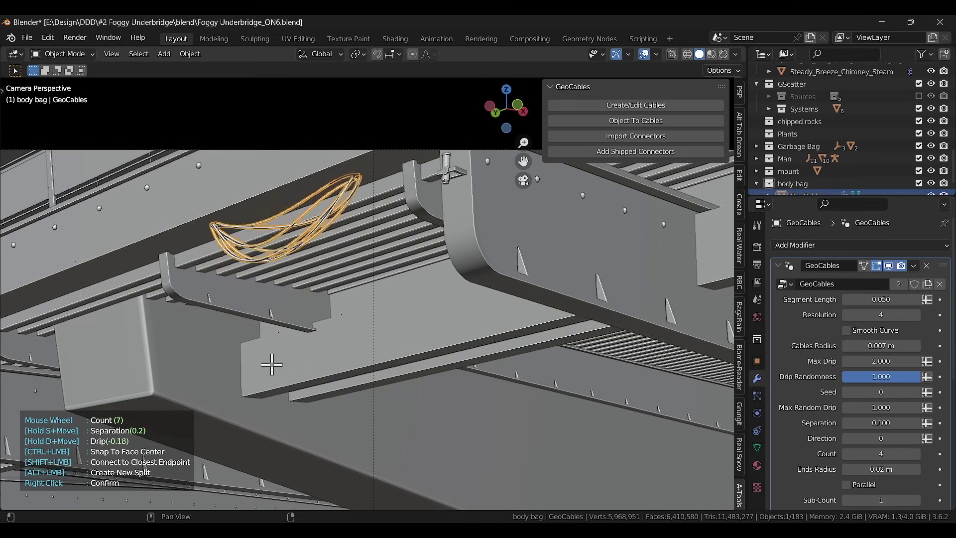
key(d)
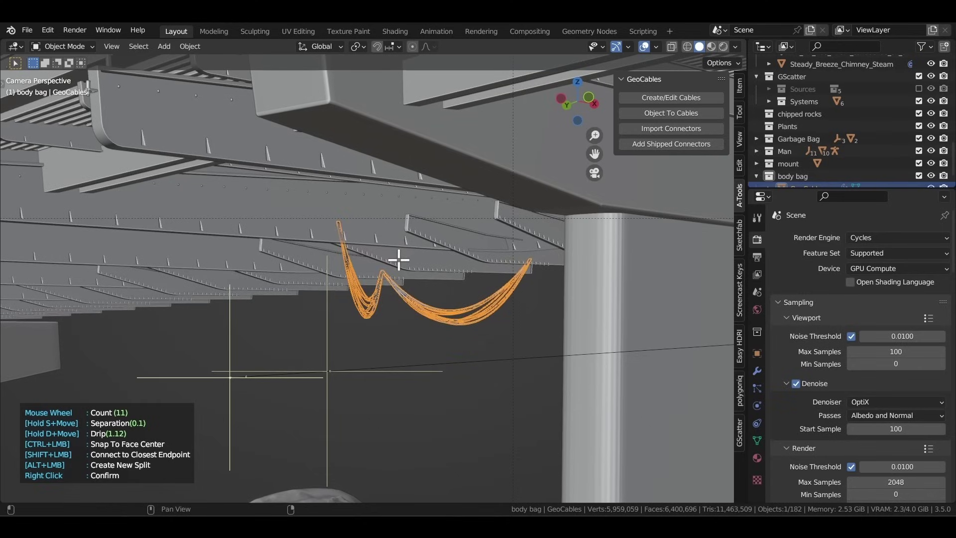
right_click(399, 260)
scroll(449, 319, up, 4)
drag(869, 398, 922, 427)
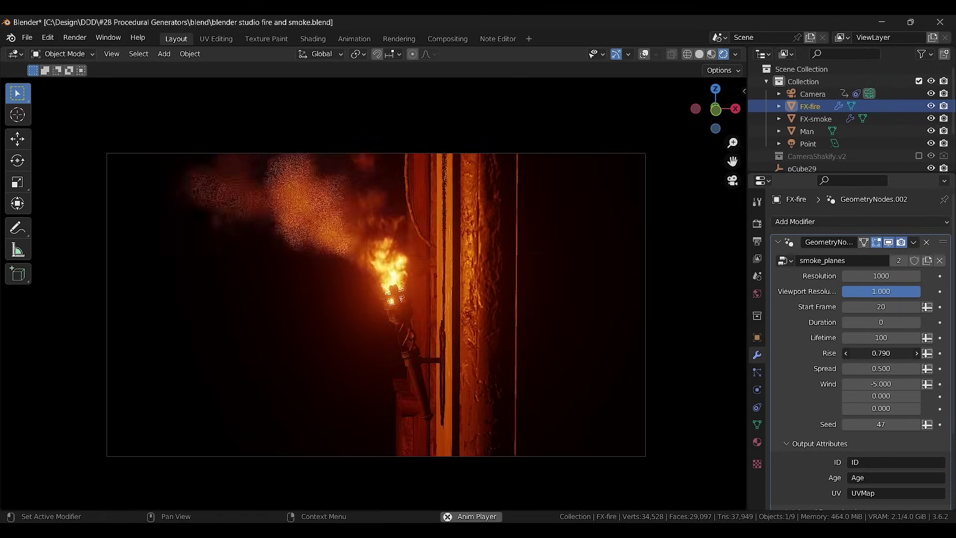
Raise the fire's smoke, shift the iris toward purple, feed Bronze into the shader, and rotate the cloud's HDRI.
mouse_move(881, 353)
mouse_down()
mouse_move(897, 353)
mouse_move(884, 354)
mouse_up()
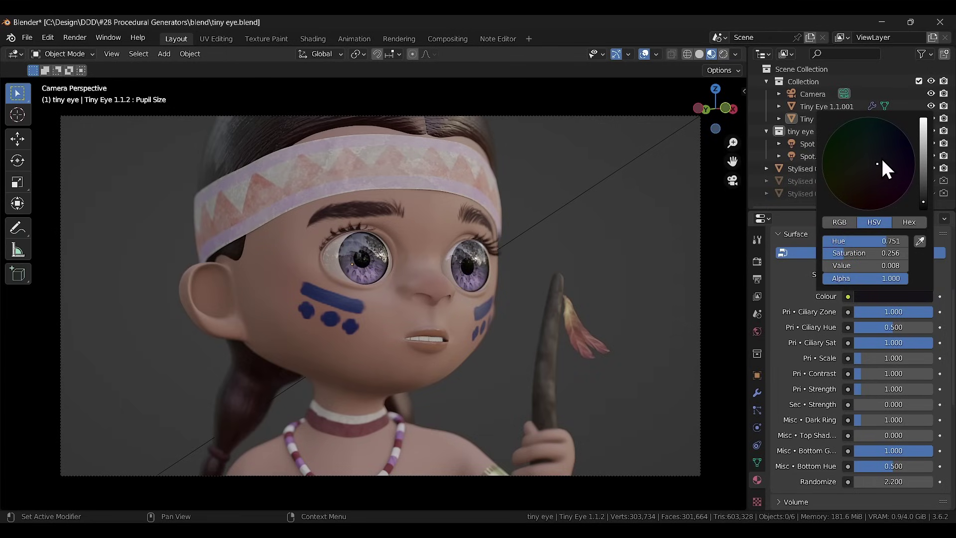
drag(883, 160, 876, 171)
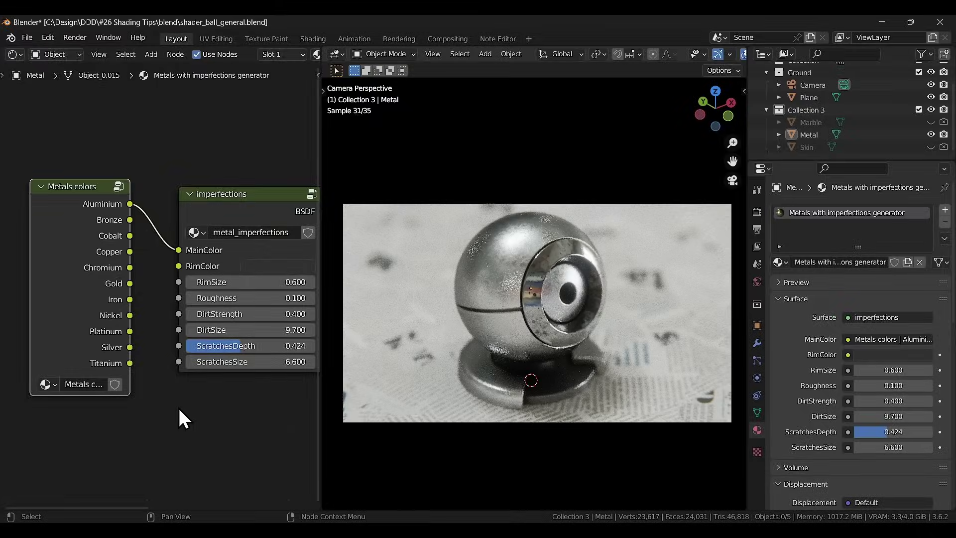
drag(130, 220, 178, 250)
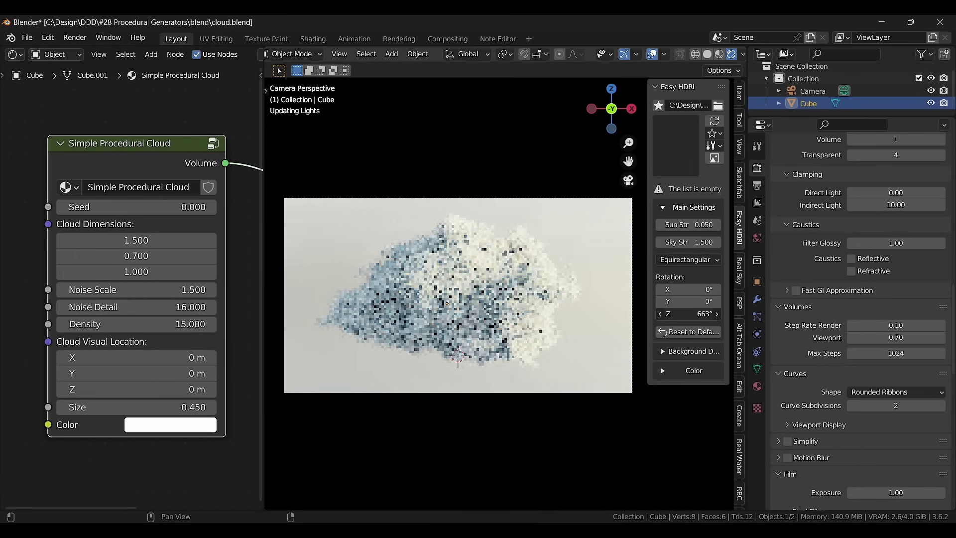
drag(690, 313, 695, 314)
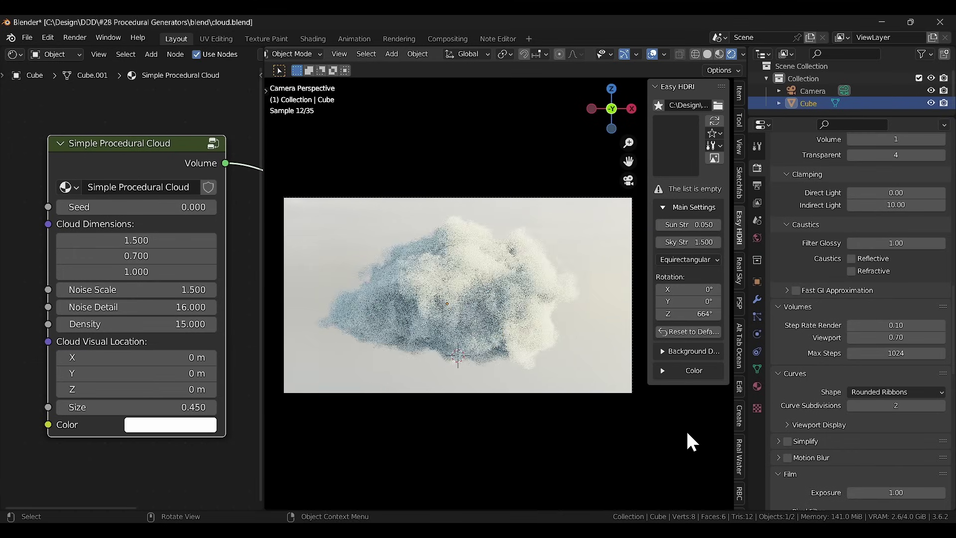